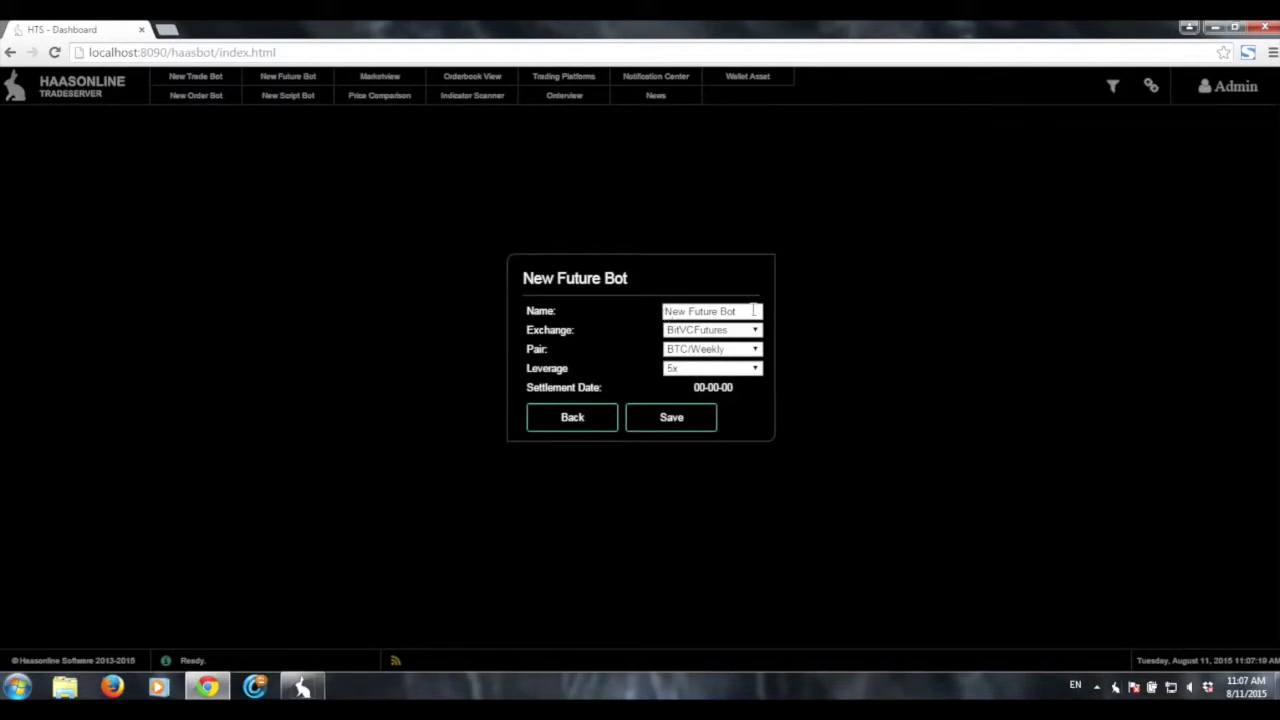
Name the new bot 'Okcoin Demo' and select OKCoinFutures as exchange with the BTC/Weekly pair.
{"action": "triple_click", "coordinate": [752, 311]}
{"action": "key", "text": "BackSpace"}
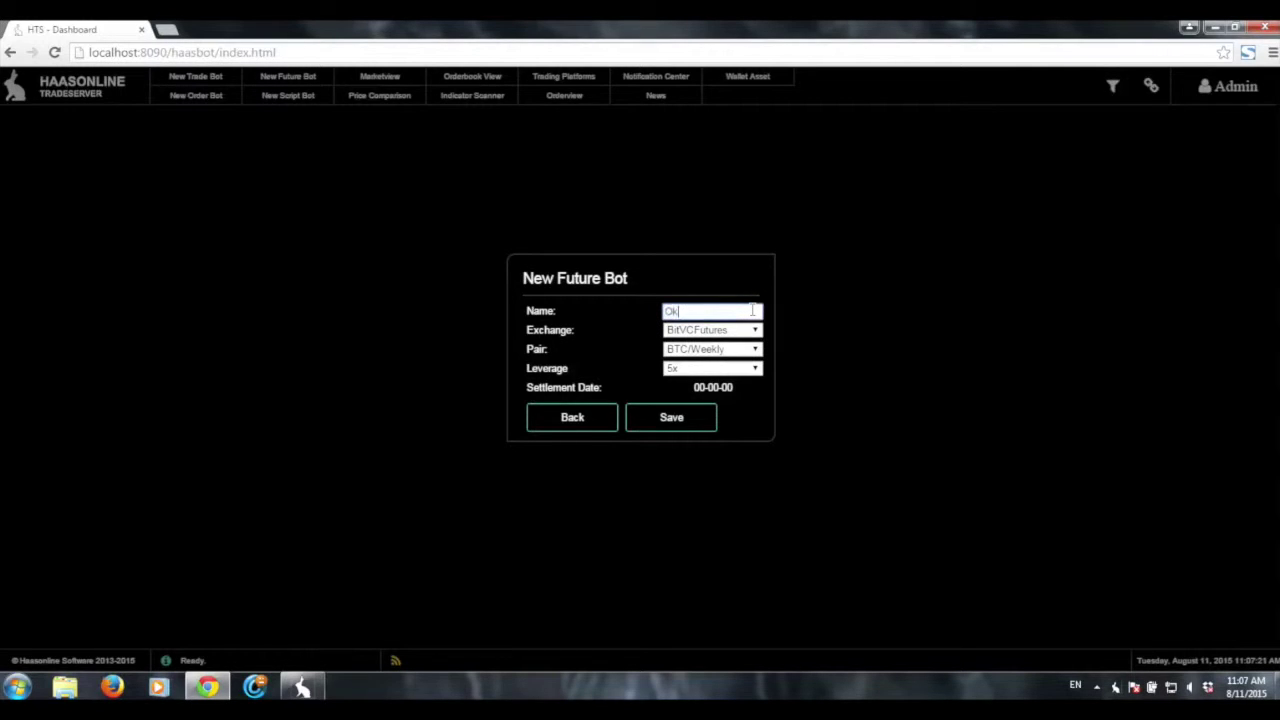
{"action": "type", "text": "Okcoin Demo"}
{"action": "left_click", "coordinate": [716, 331]}
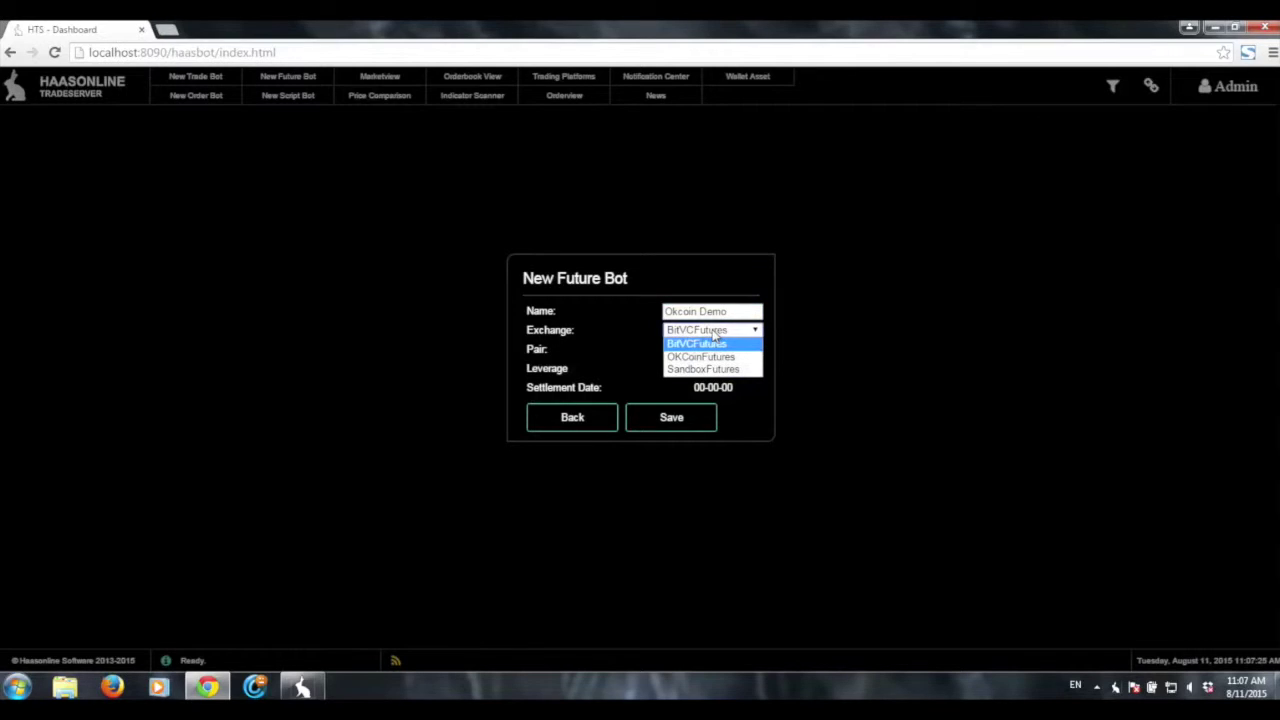
{"action": "left_click", "coordinate": [720, 357]}
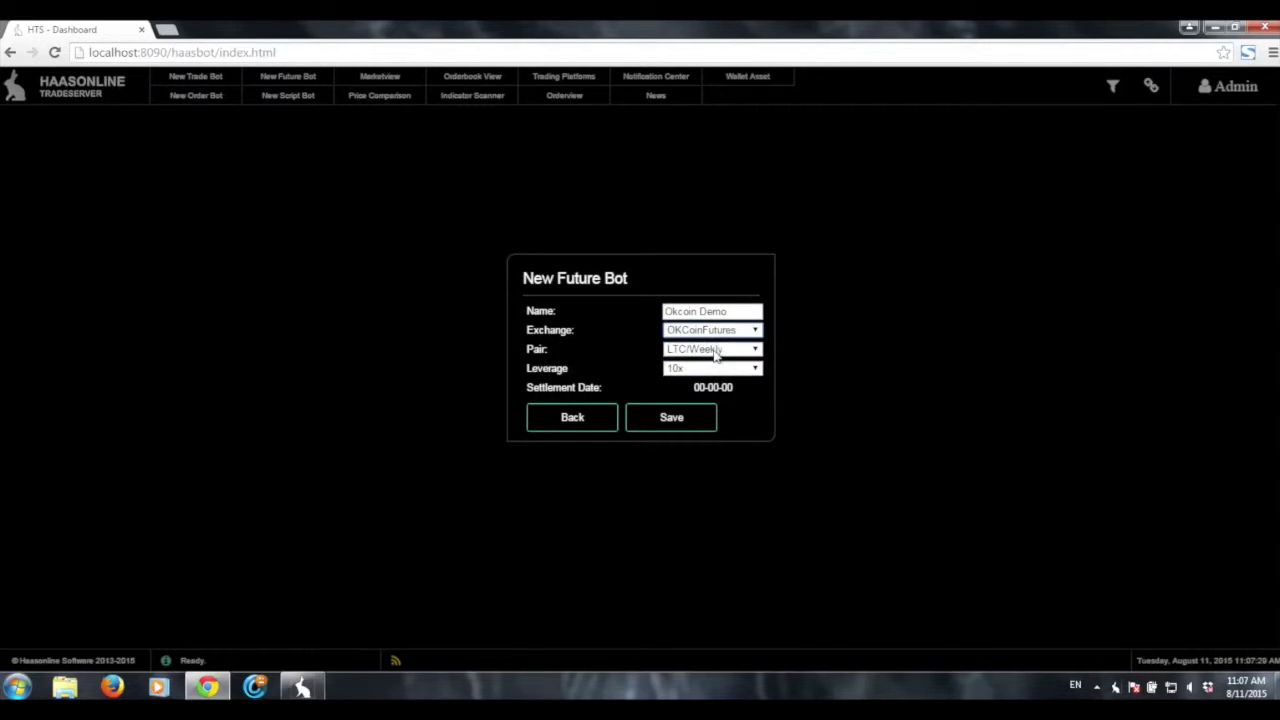
{"action": "left_click", "coordinate": [716, 355]}
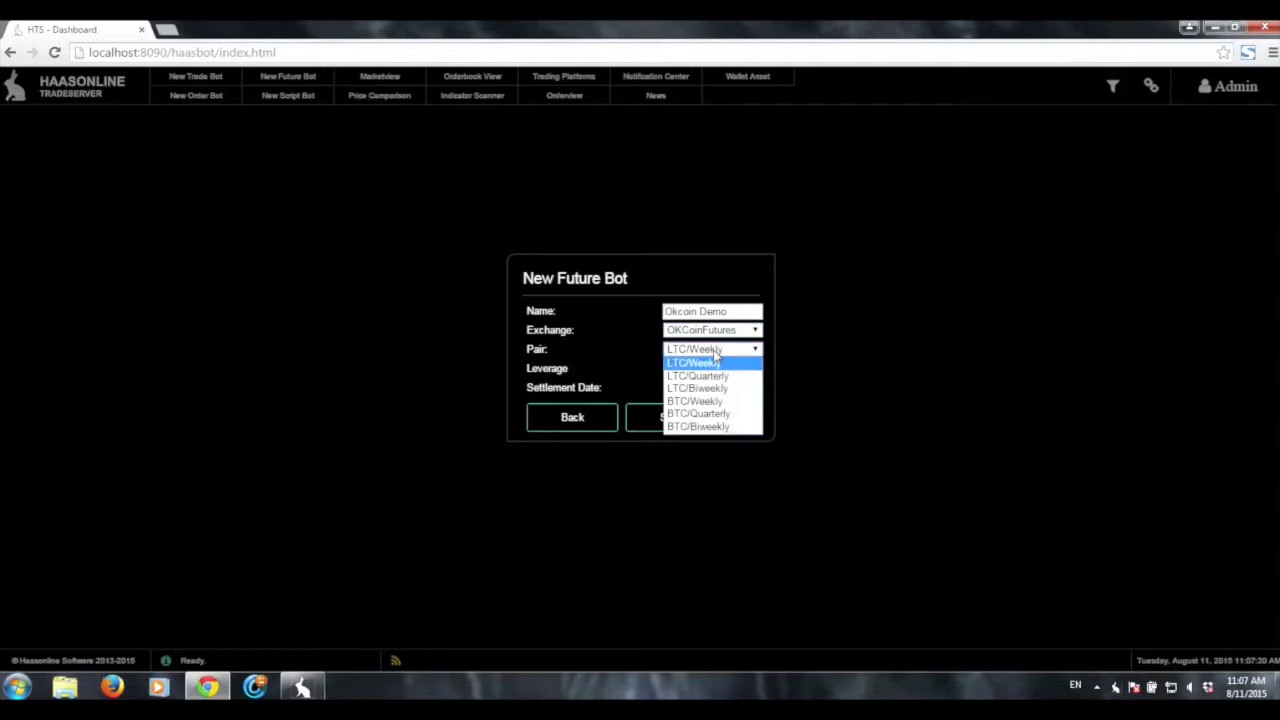
{"action": "left_click", "coordinate": [728, 404]}
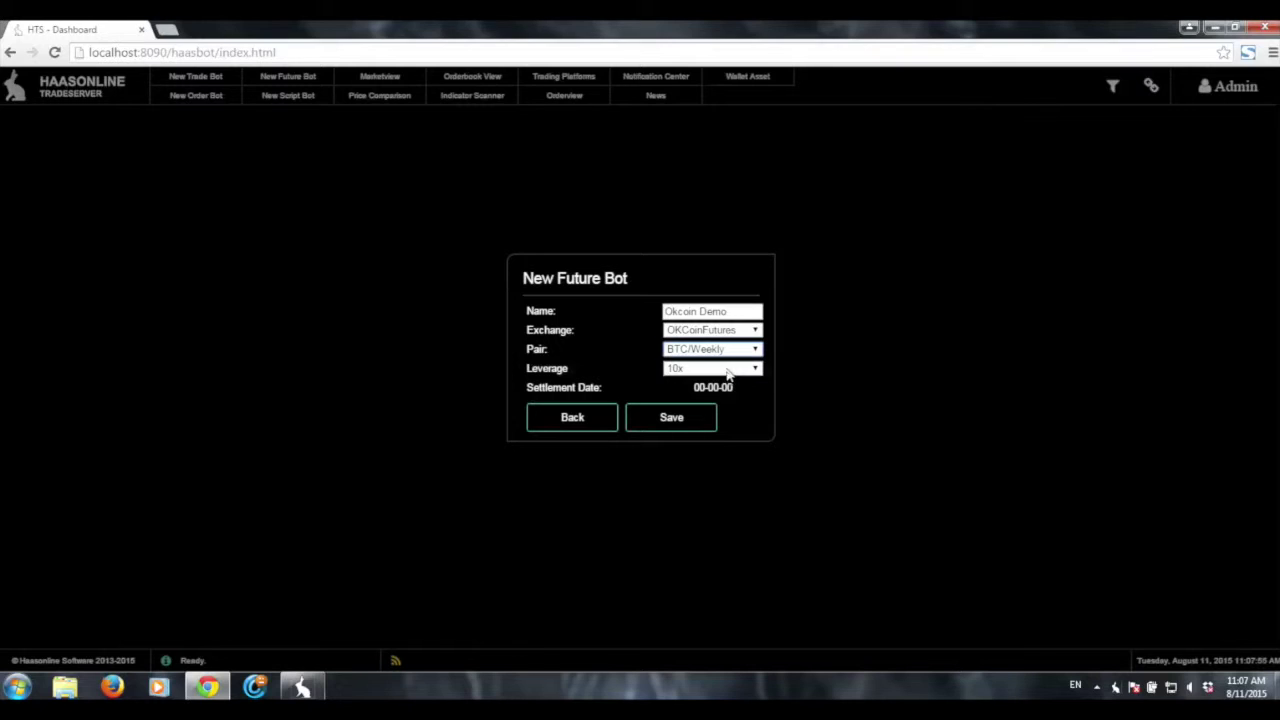
{"action": "left_click", "coordinate": [728, 373]}
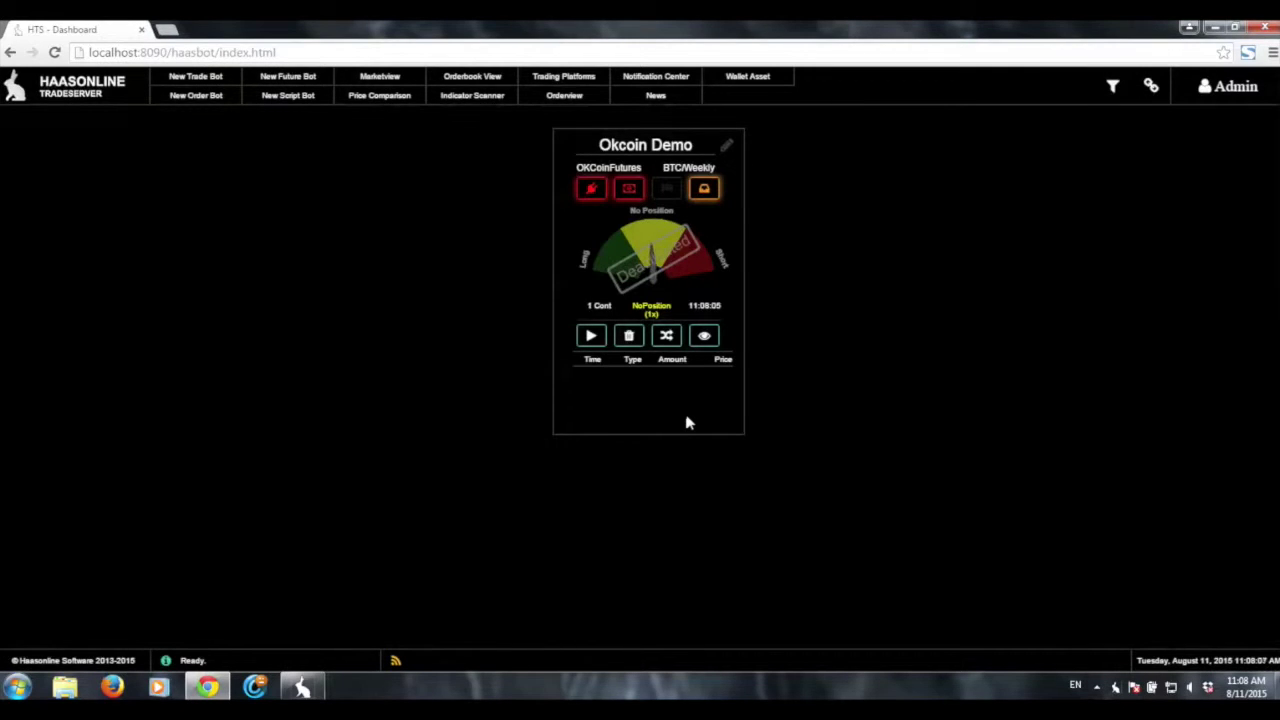
Open the Okcoin Demo bot's page and go to its Trade Settings.
{"action": "left_click", "coordinate": [704, 337]}
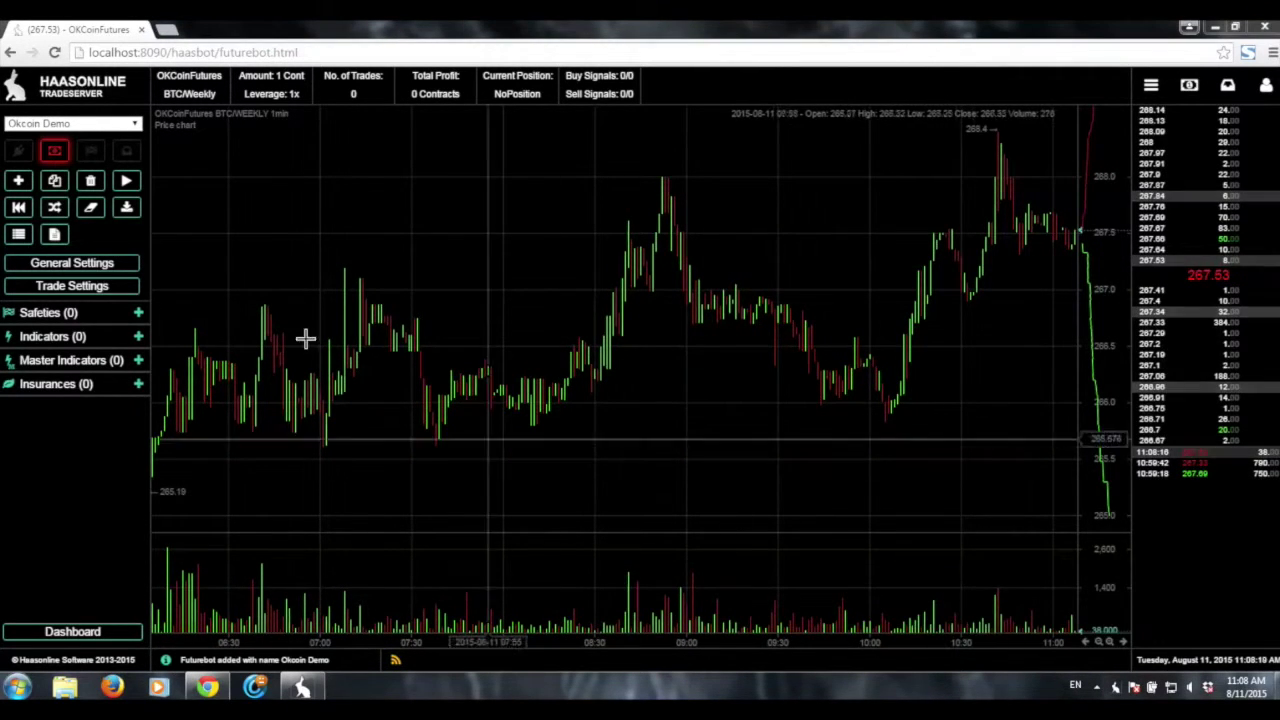
{"action": "left_click", "coordinate": [117, 288]}
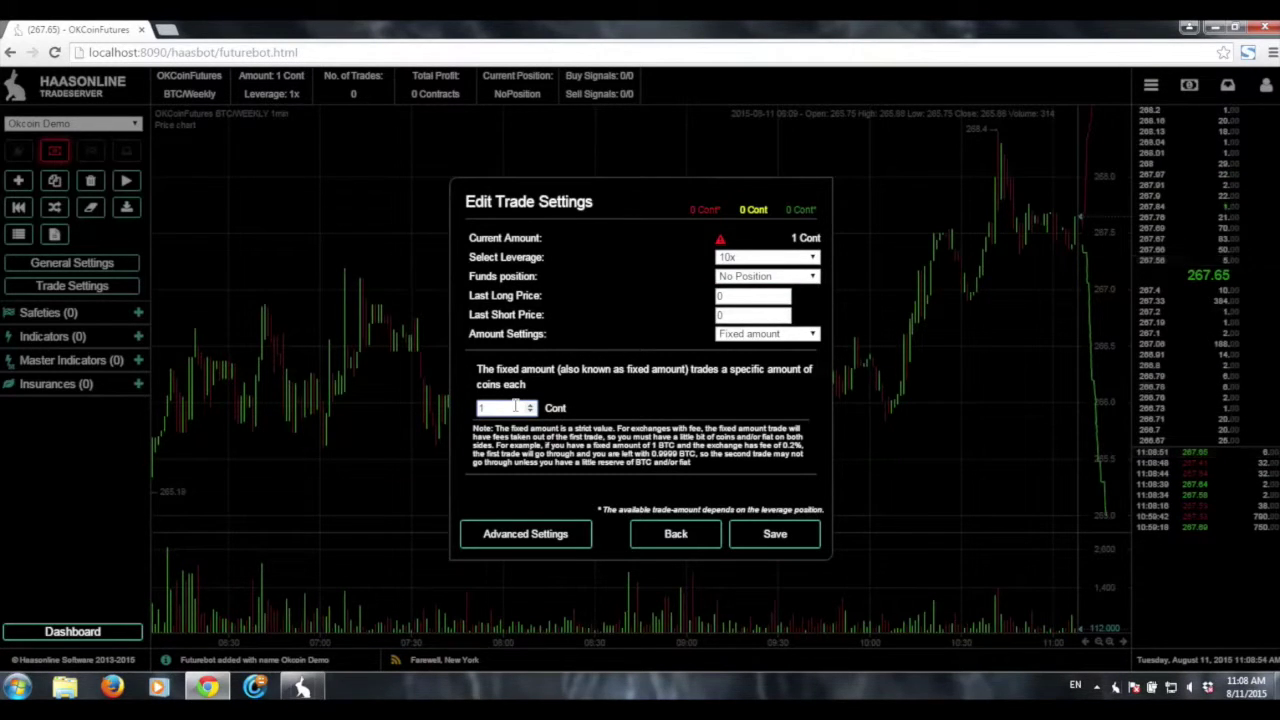
Choose 20x leverage and change the fixed contract amount from 1 to 2.
{"action": "double_click", "coordinate": [515, 405]}
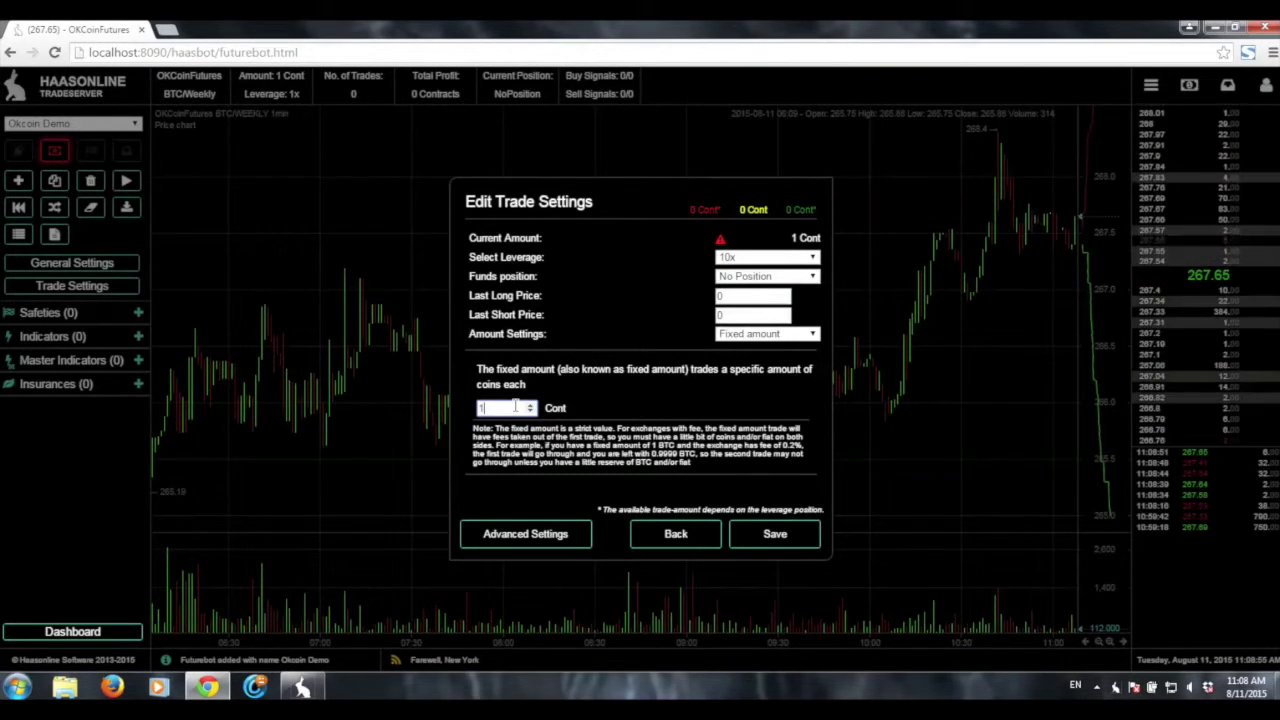
{"action": "left_click", "coordinate": [735, 258]}
{"action": "left_click", "coordinate": [743, 287]}
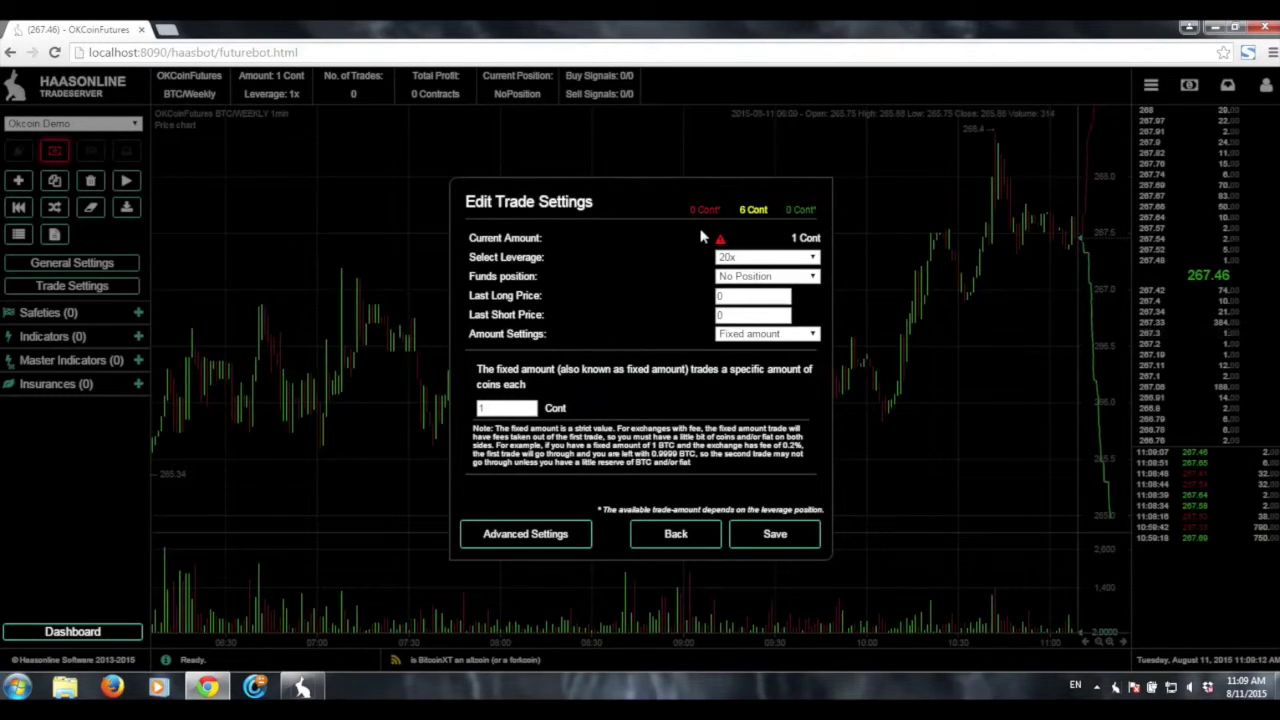
{"action": "double_click", "coordinate": [509, 405]}
{"action": "type", "text": "2"}
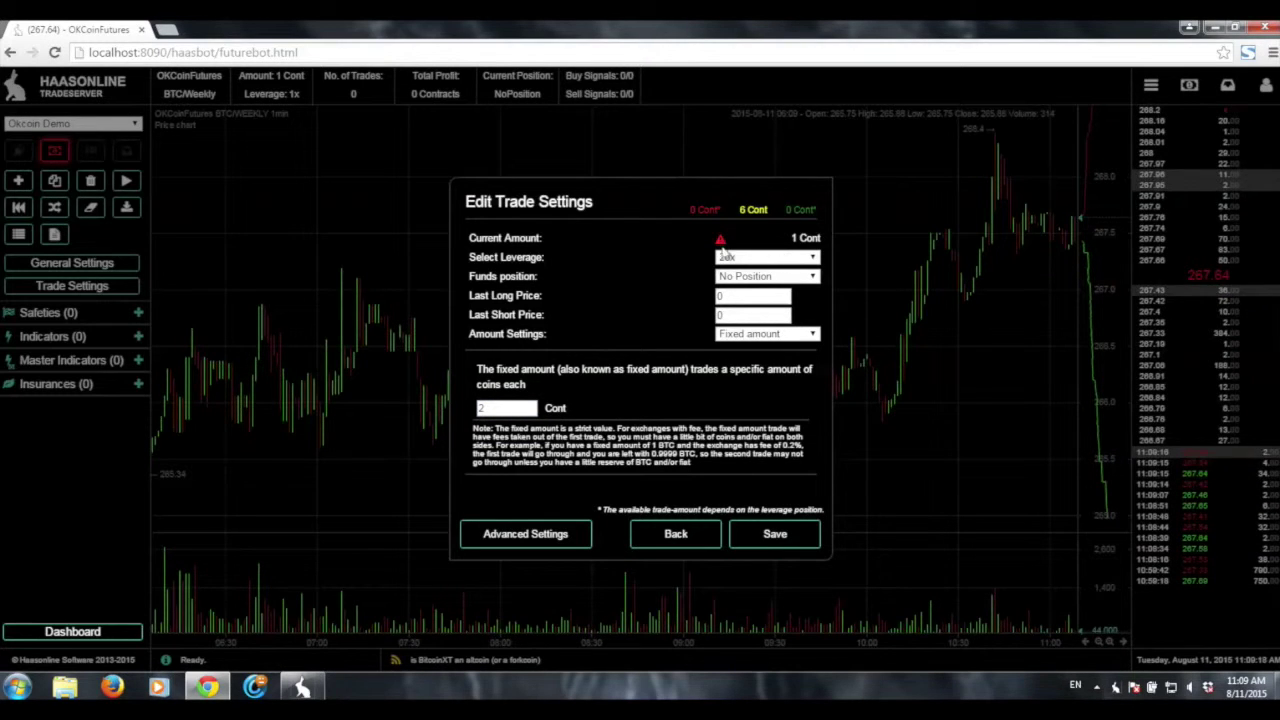
{"action": "left_click", "coordinate": [745, 258]}
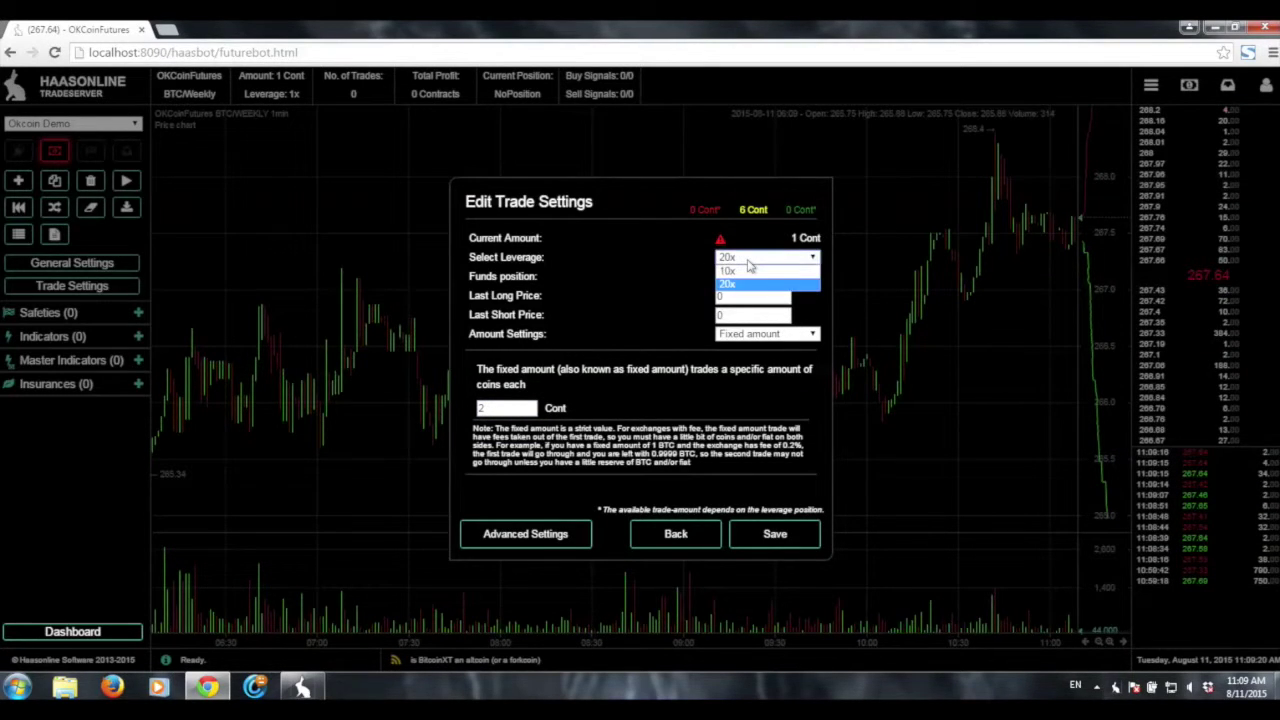
{"action": "left_click", "coordinate": [749, 277]}
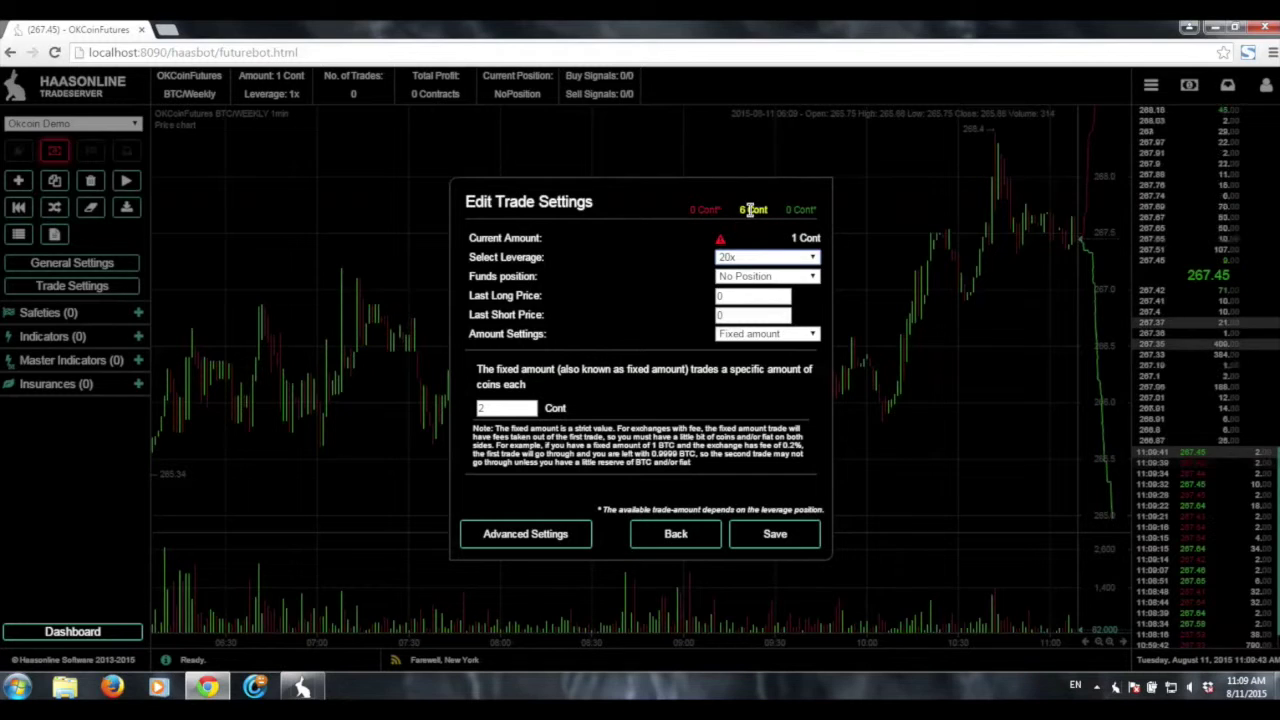
{"action": "left_click", "coordinate": [745, 277]}
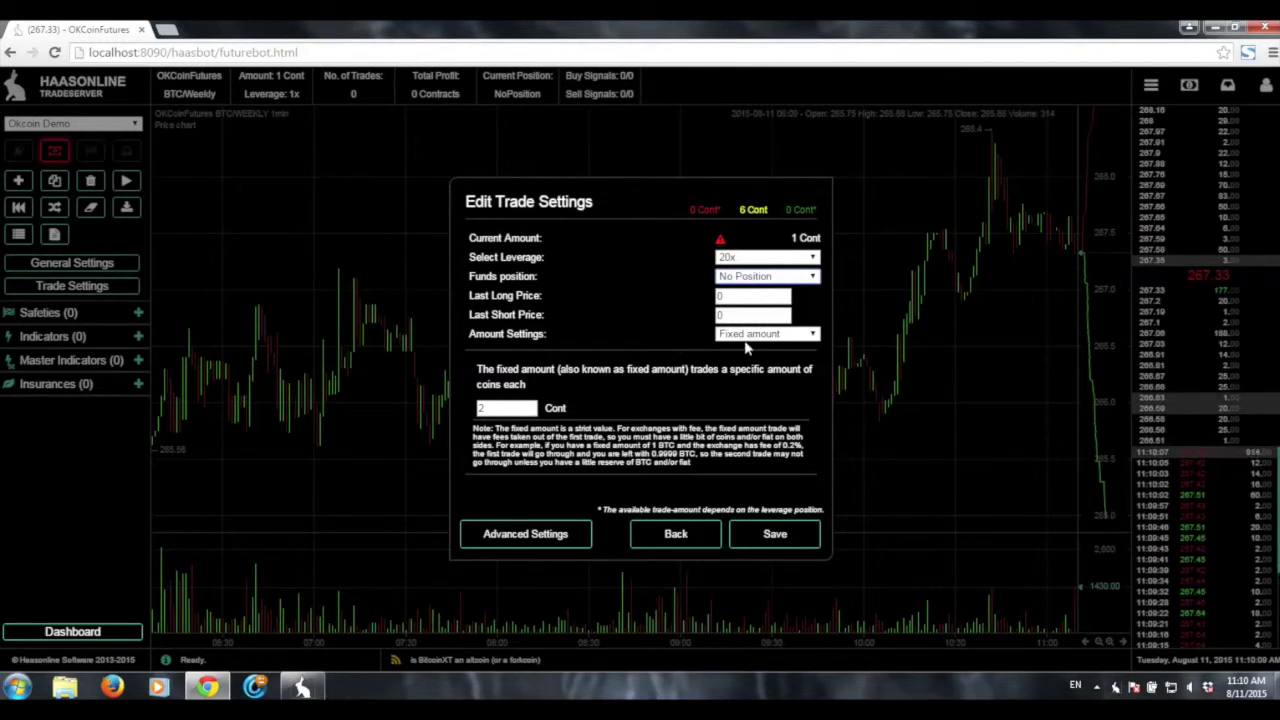
{"action": "left_click", "coordinate": [750, 336]}
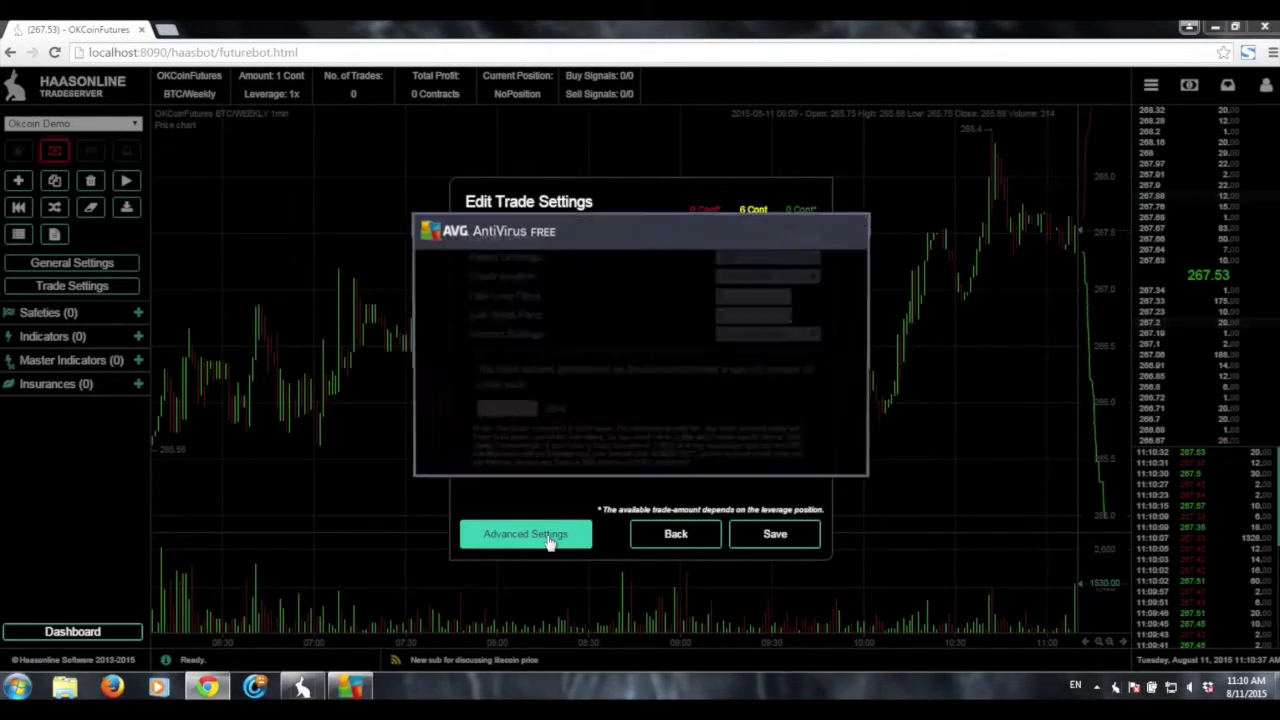
{"action": "left_click", "coordinate": [858, 219]}
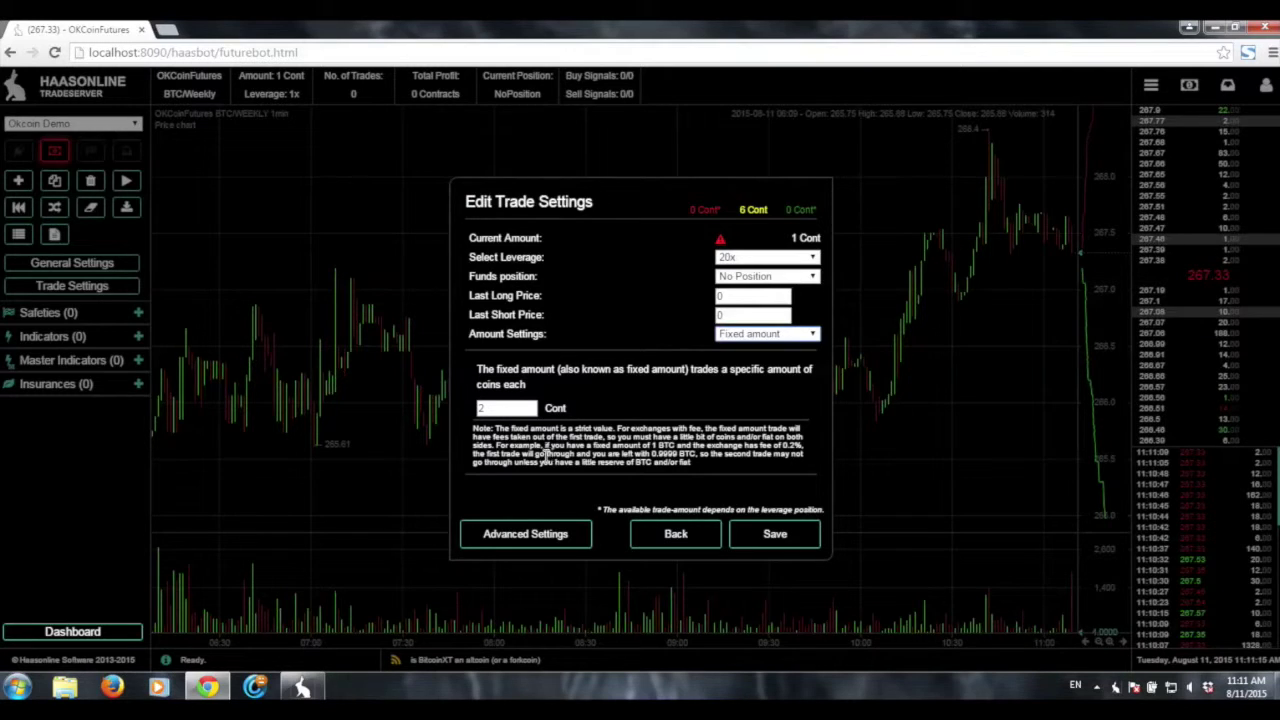
Keep indicator sell signals mapped to Go Short, with Limit as the Go Short order type.
{"action": "left_click", "coordinate": [528, 538]}
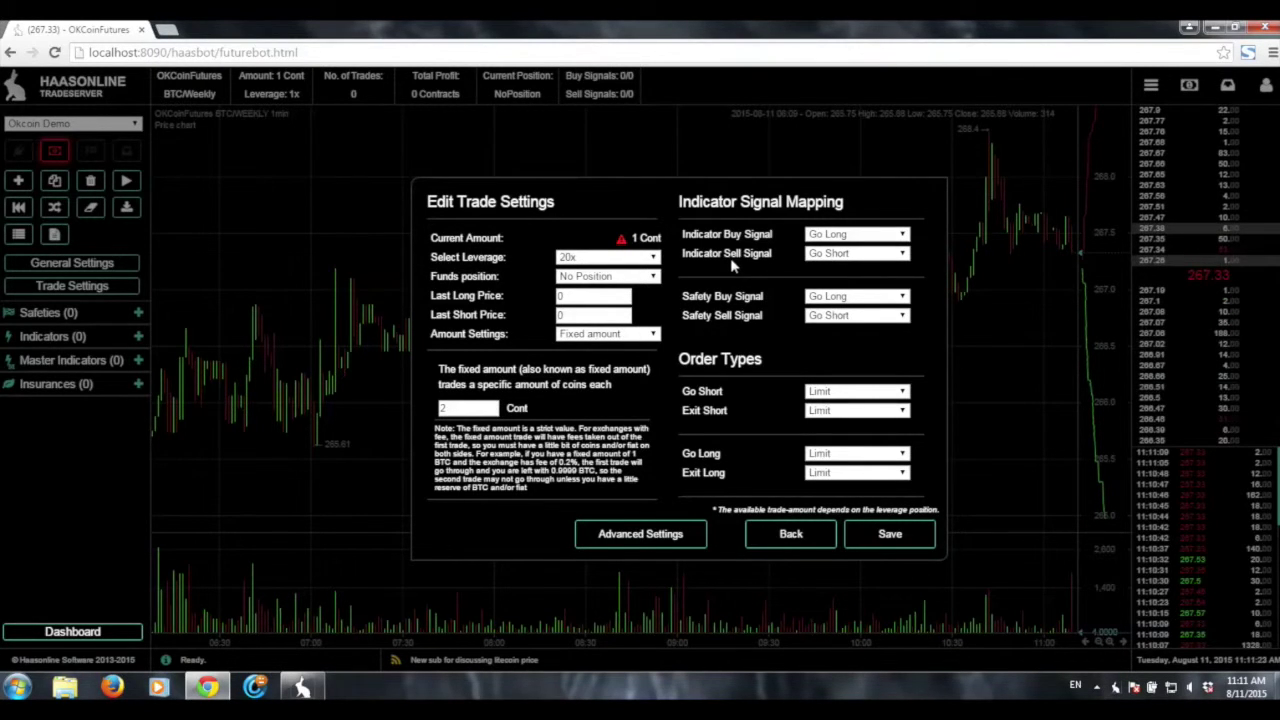
{"action": "left_click", "coordinate": [836, 256]}
{"action": "left_click", "coordinate": [838, 268]}
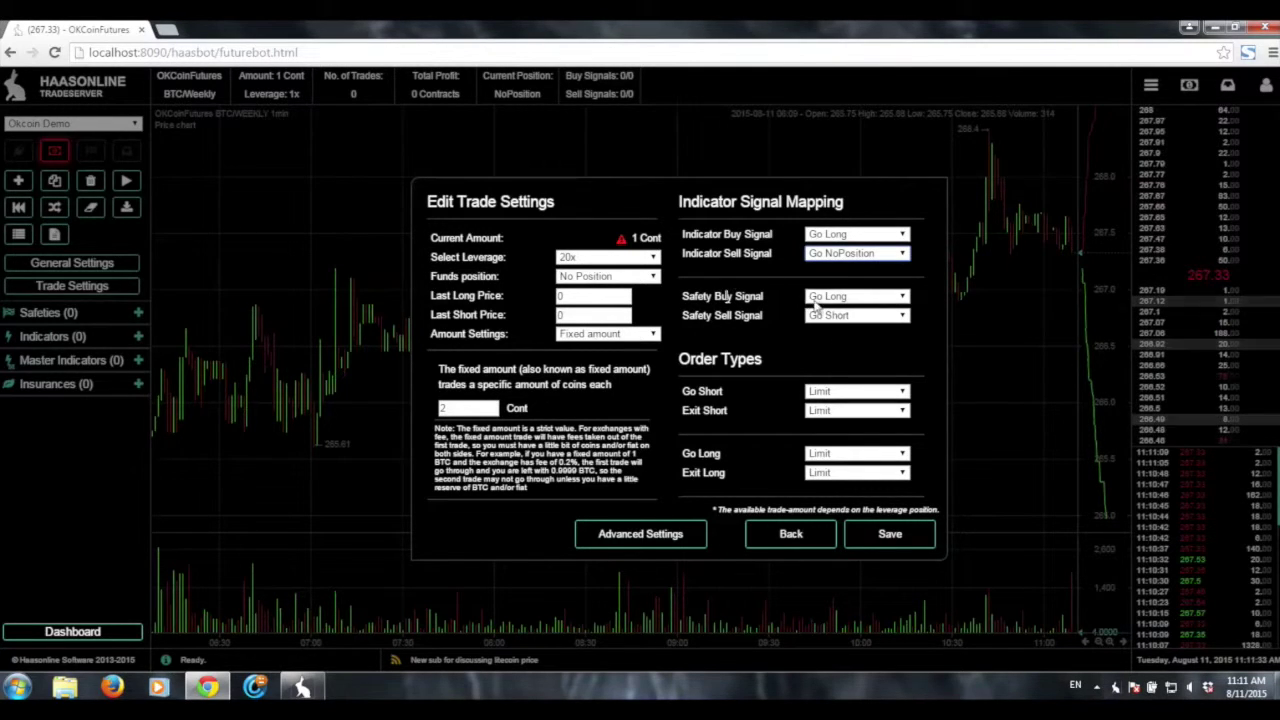
{"action": "left_click", "coordinate": [858, 256]}
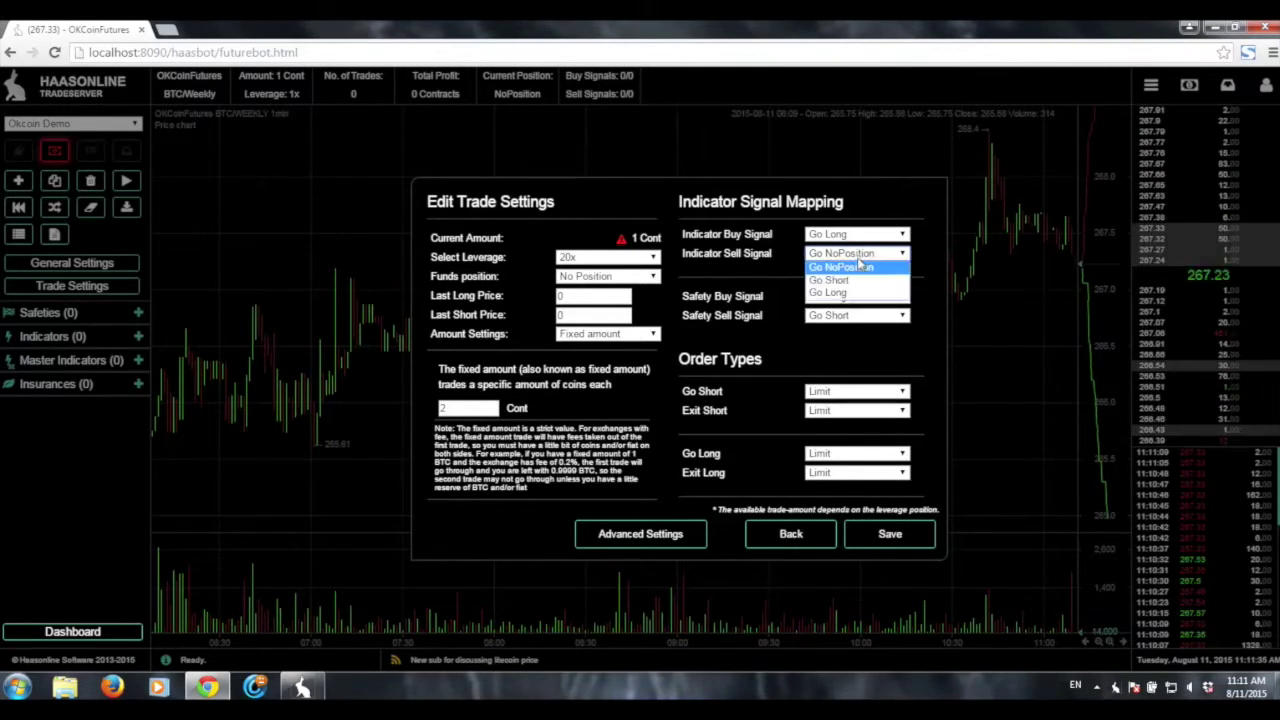
{"action": "left_click", "coordinate": [835, 280]}
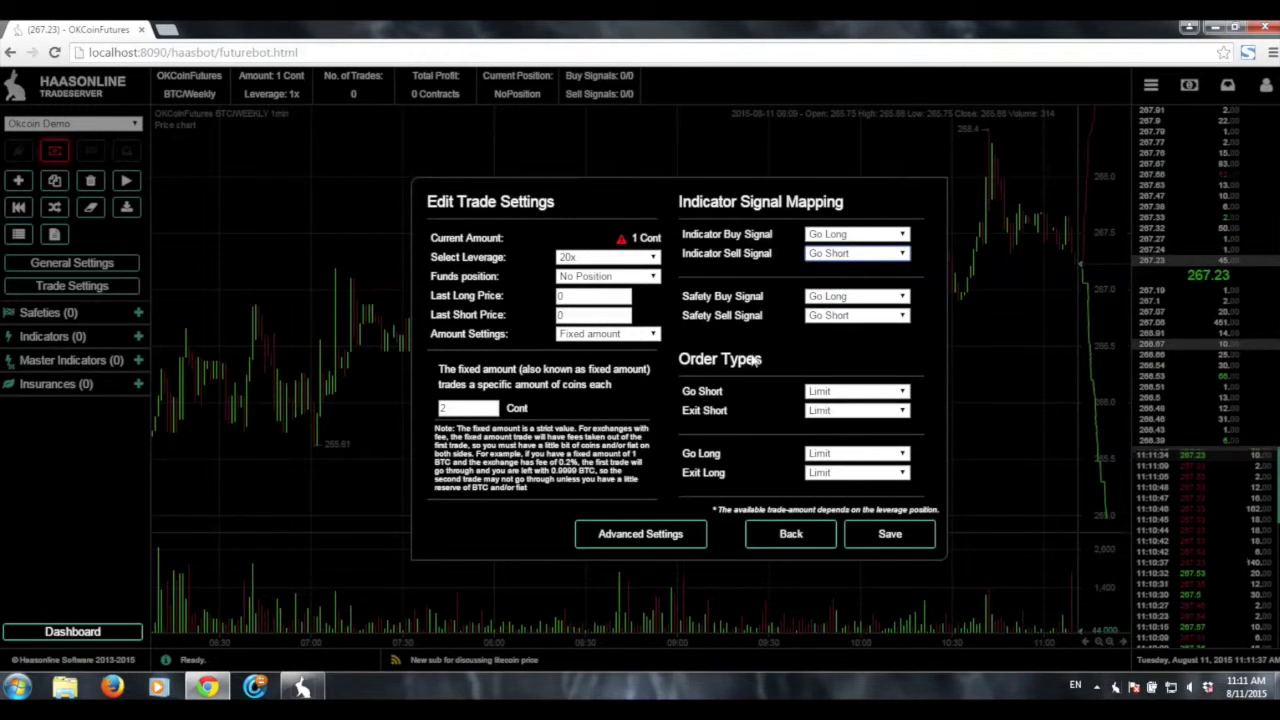
{"action": "left_click", "coordinate": [877, 399]}
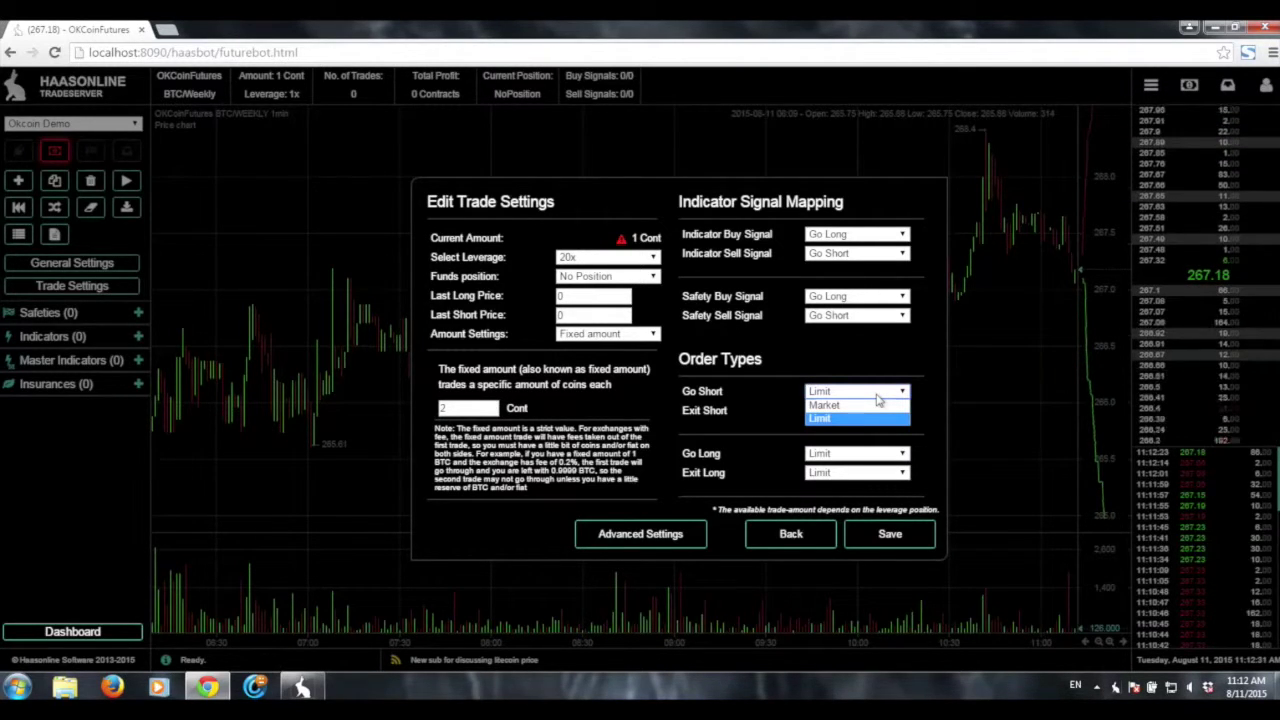
{"action": "left_click", "coordinate": [858, 419]}
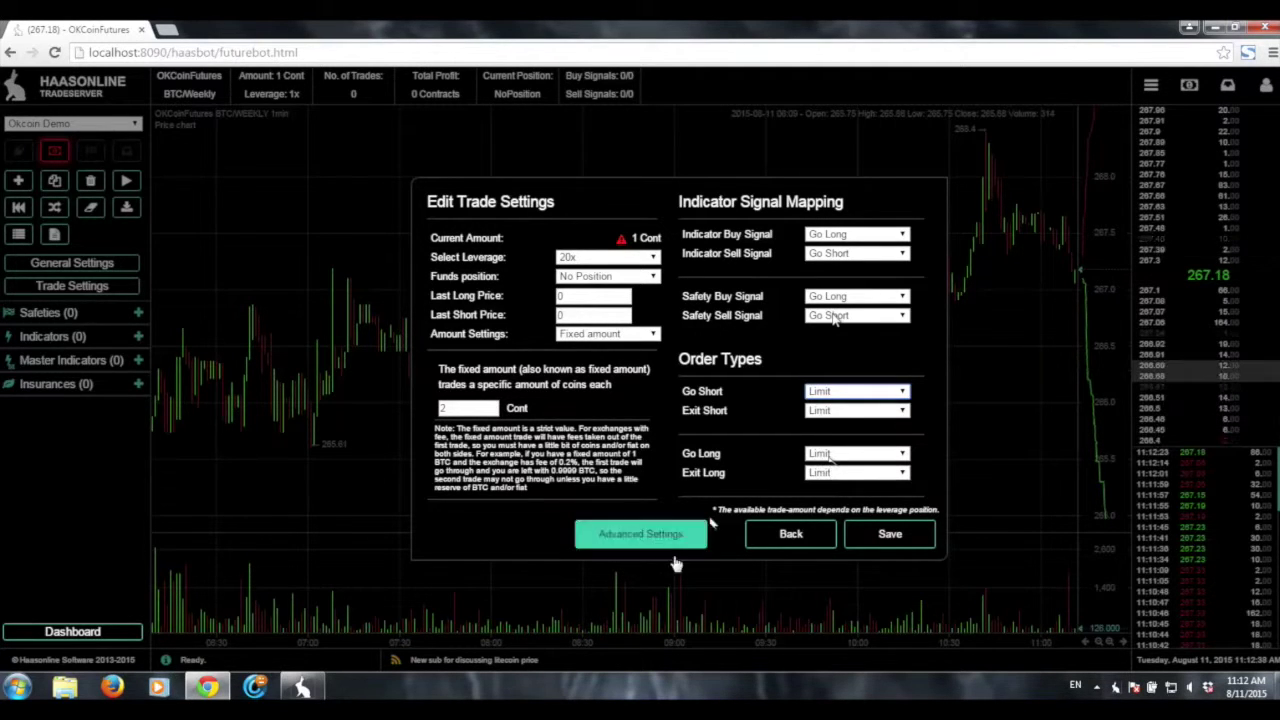
{"action": "left_click", "coordinate": [889, 537]}
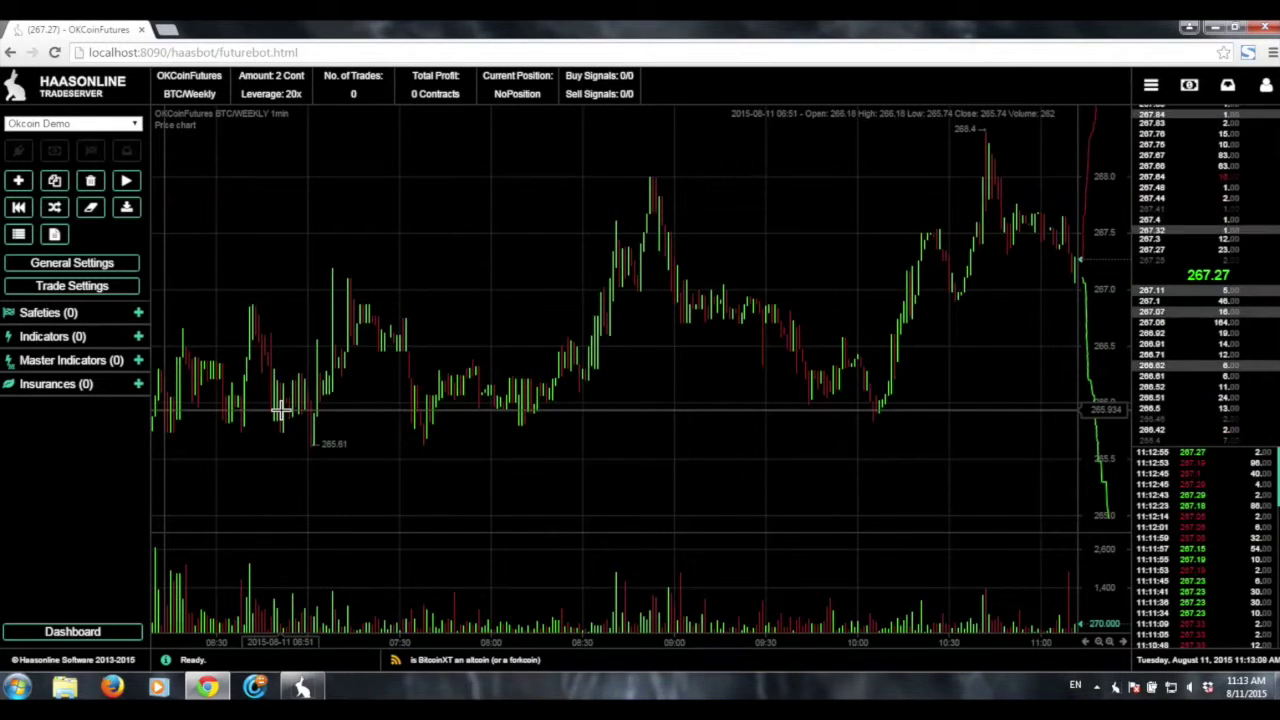
{"action": "scroll", "coordinate": [363, 394], "scroll_direction": "down", "scroll_amount": 2}
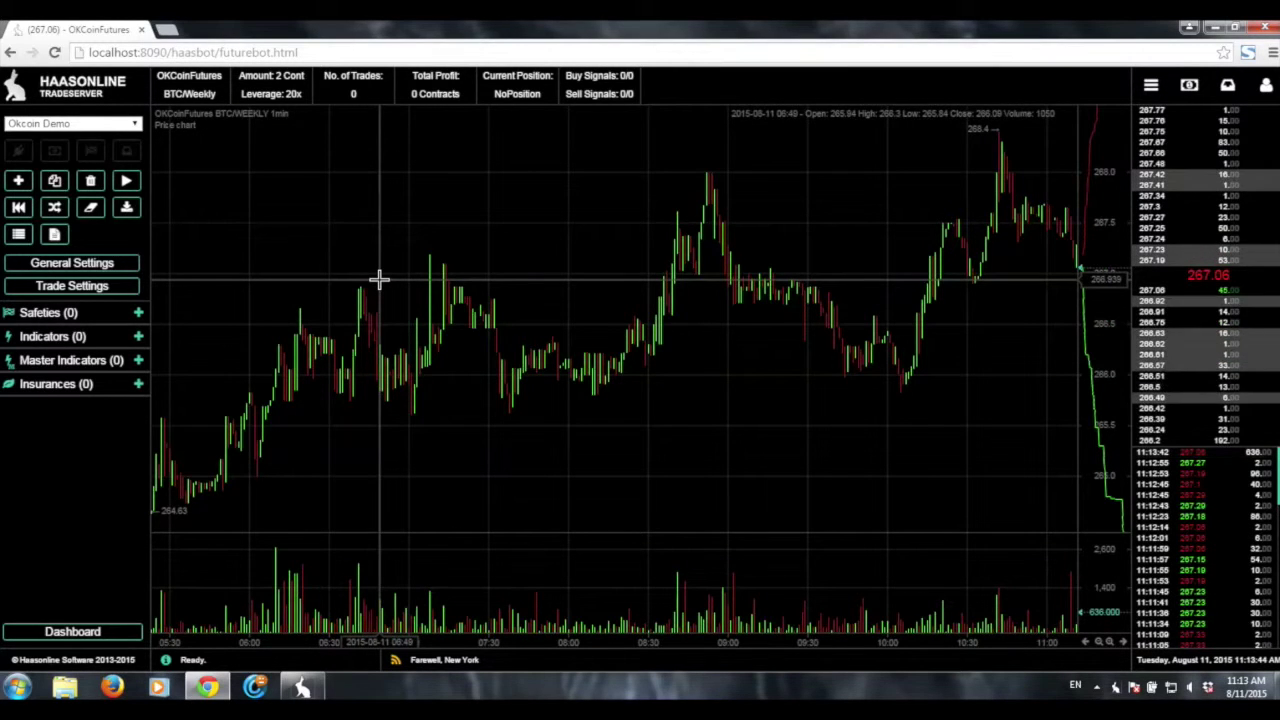
Add Stochastic from the Select Indicator list and open its new entry.
{"action": "left_click", "coordinate": [140, 338]}
{"action": "left_click", "coordinate": [700, 272]}
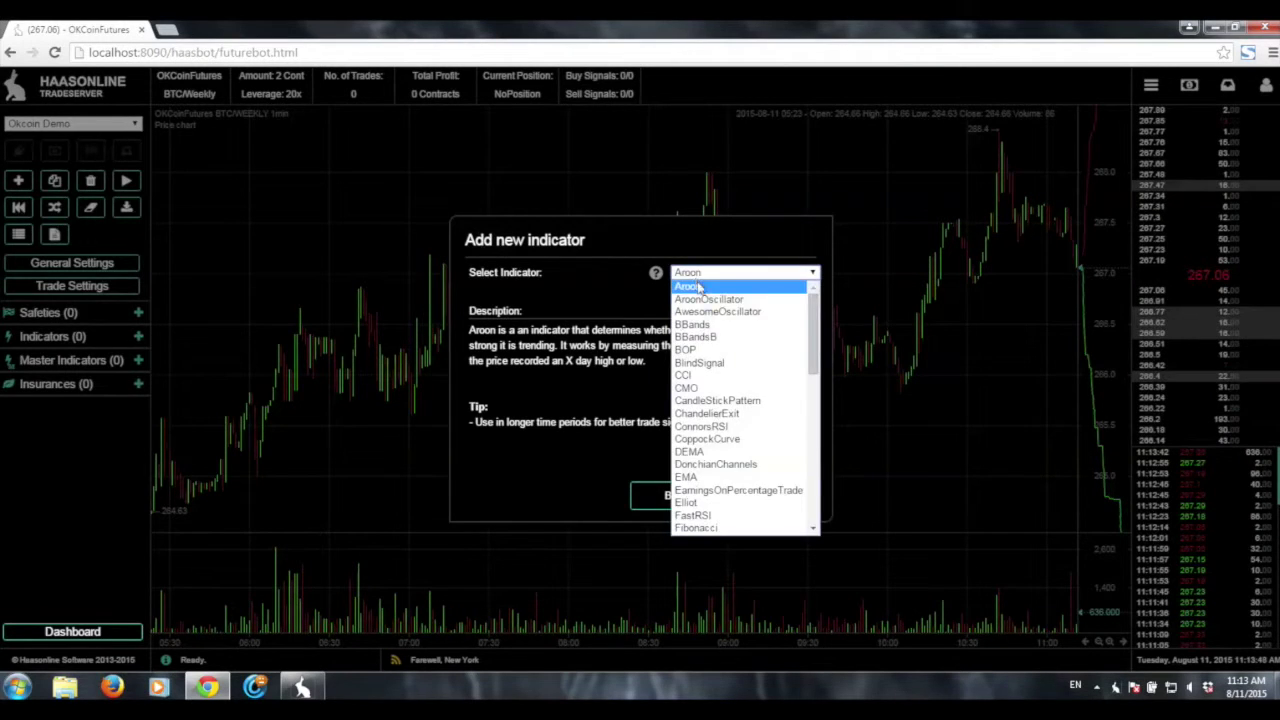
{"action": "scroll", "coordinate": [712, 305], "scroll_direction": "down", "scroll_amount": 10}
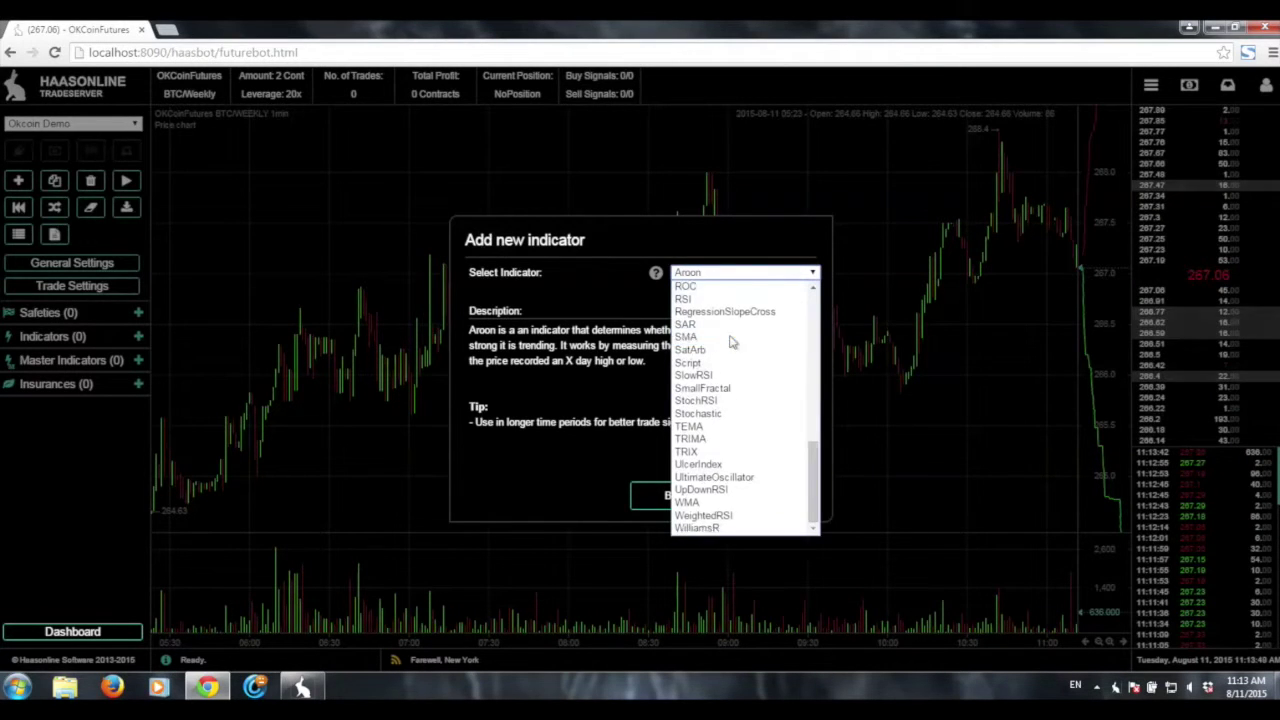
{"action": "left_click", "coordinate": [750, 415]}
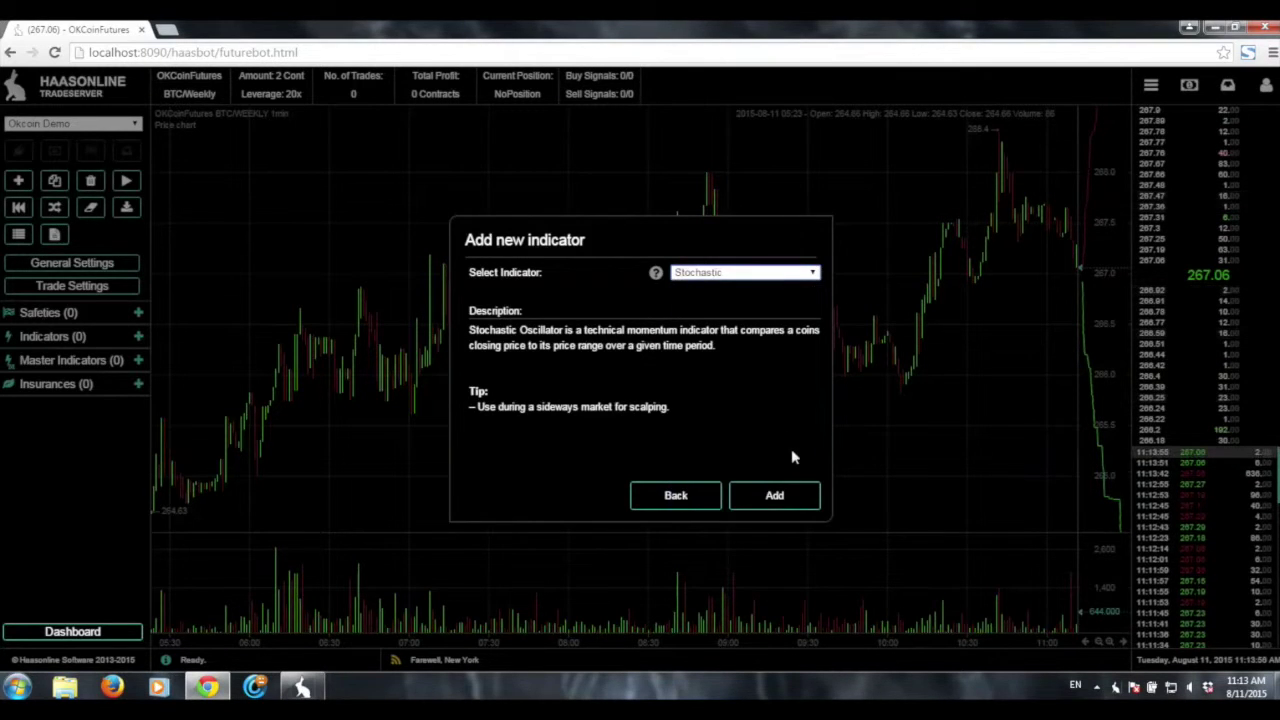
{"action": "left_click", "coordinate": [774, 492]}
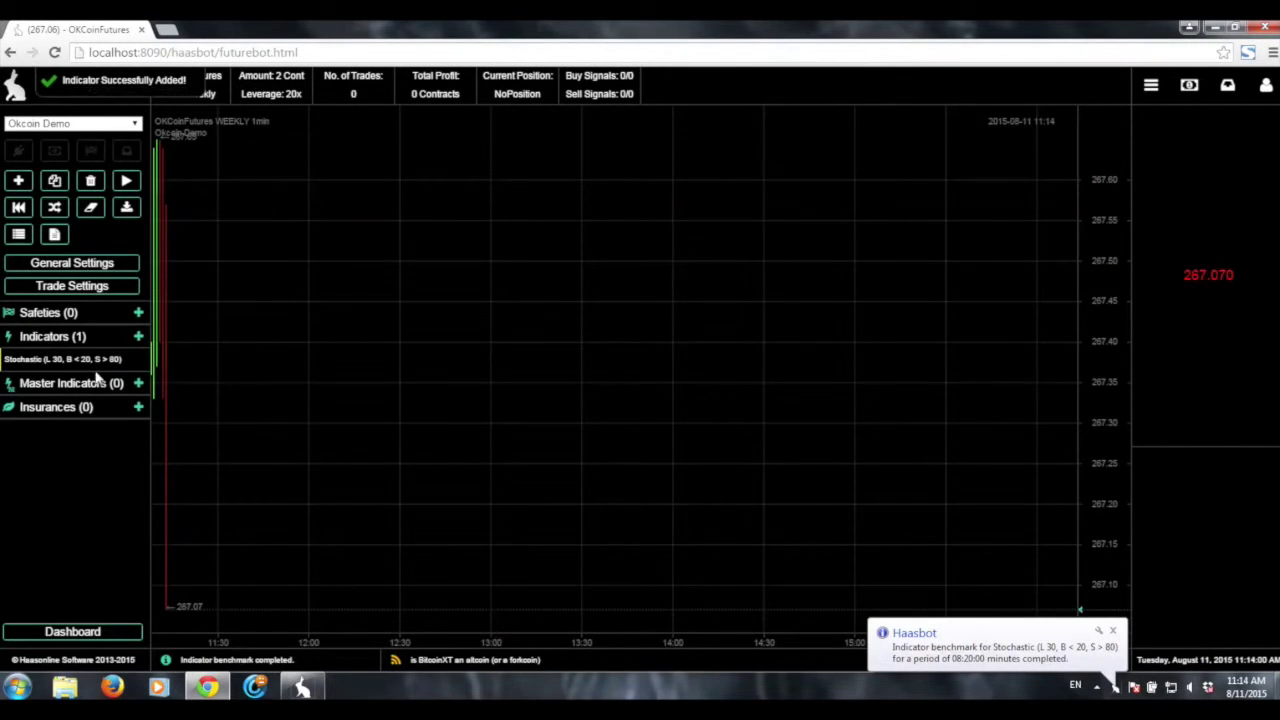
{"action": "left_click", "coordinate": [80, 360]}
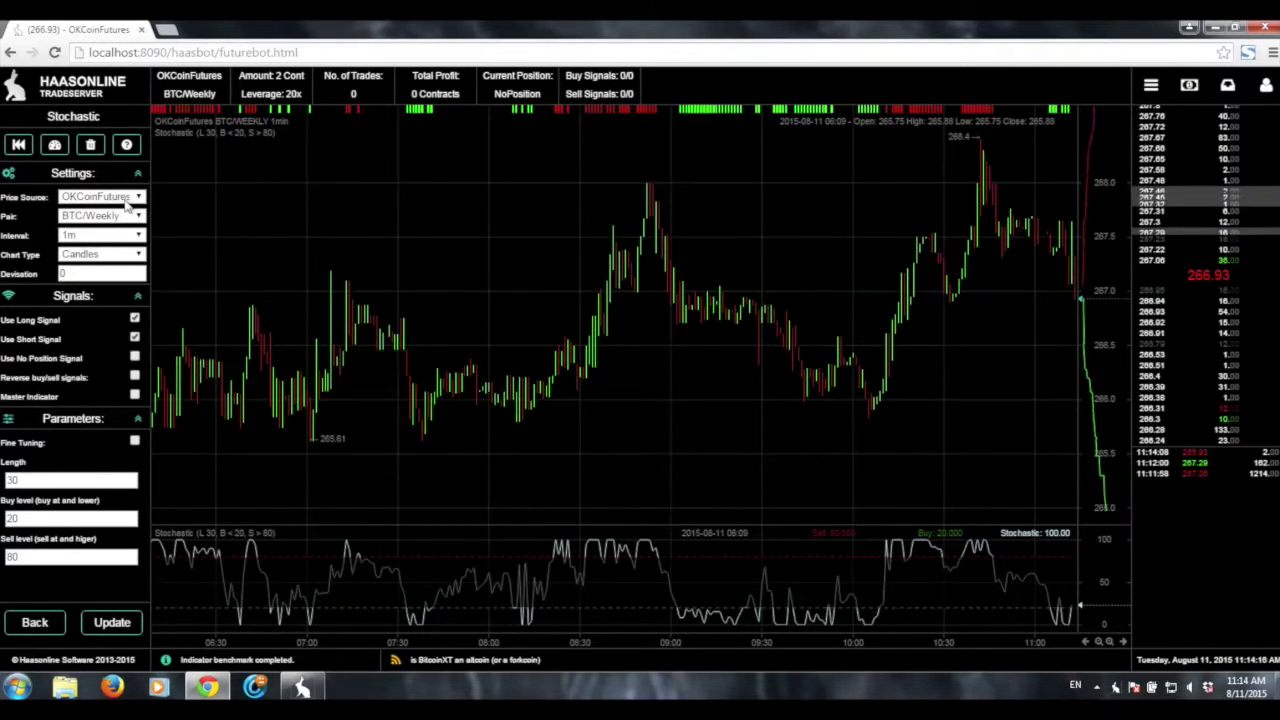
Set the Stochastic price source to OKCoinCN at 5m, update, and run a confirmed backtest.
{"action": "left_click", "coordinate": [127, 200]}
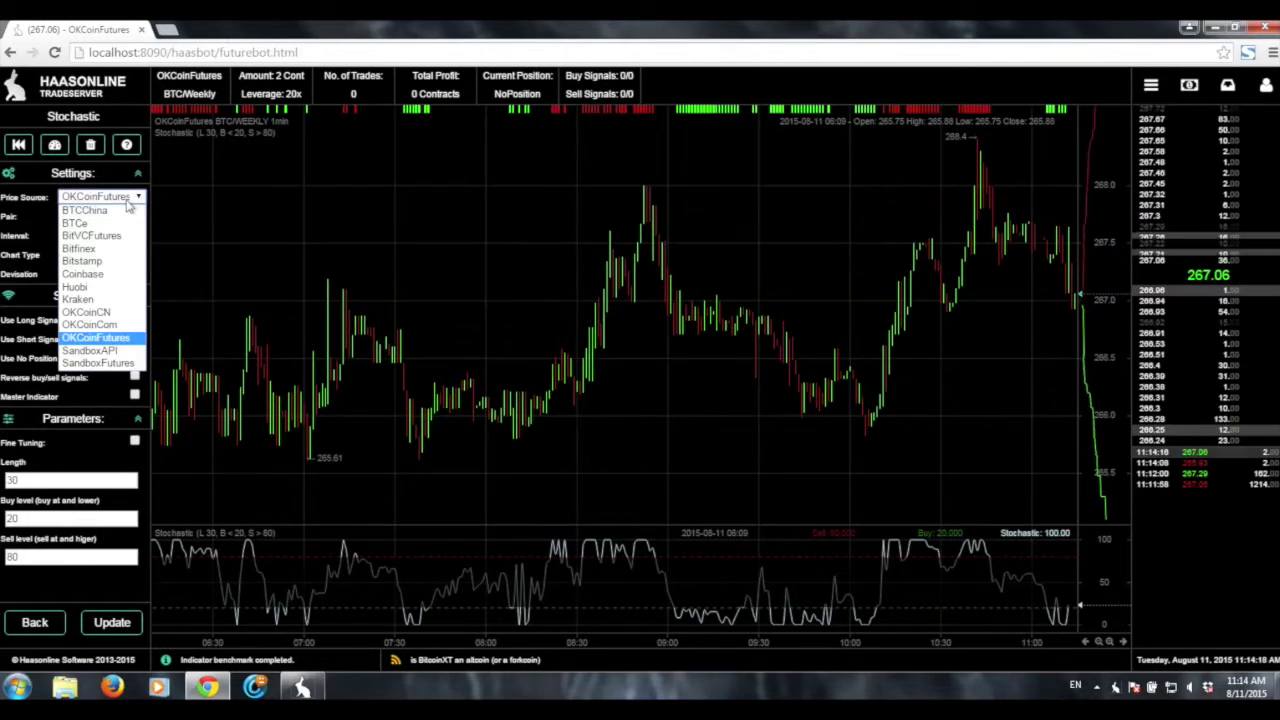
{"action": "left_click", "coordinate": [97, 313]}
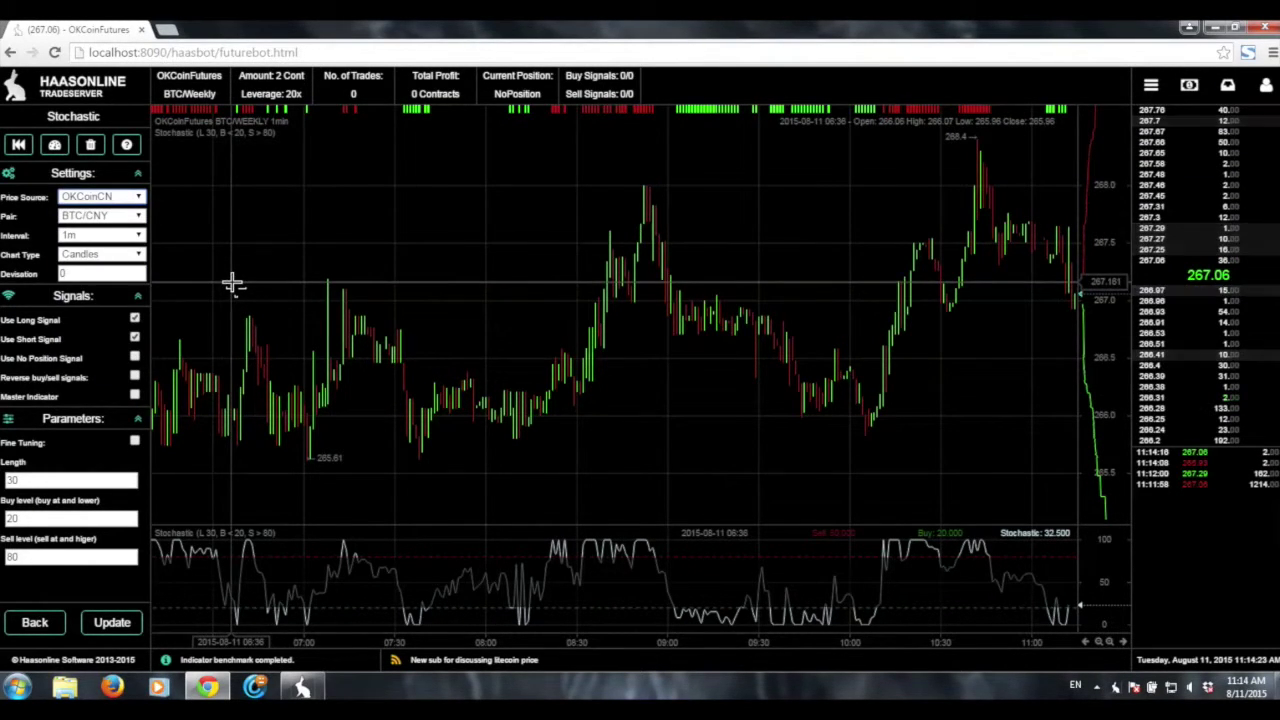
{"action": "left_click", "coordinate": [125, 235]}
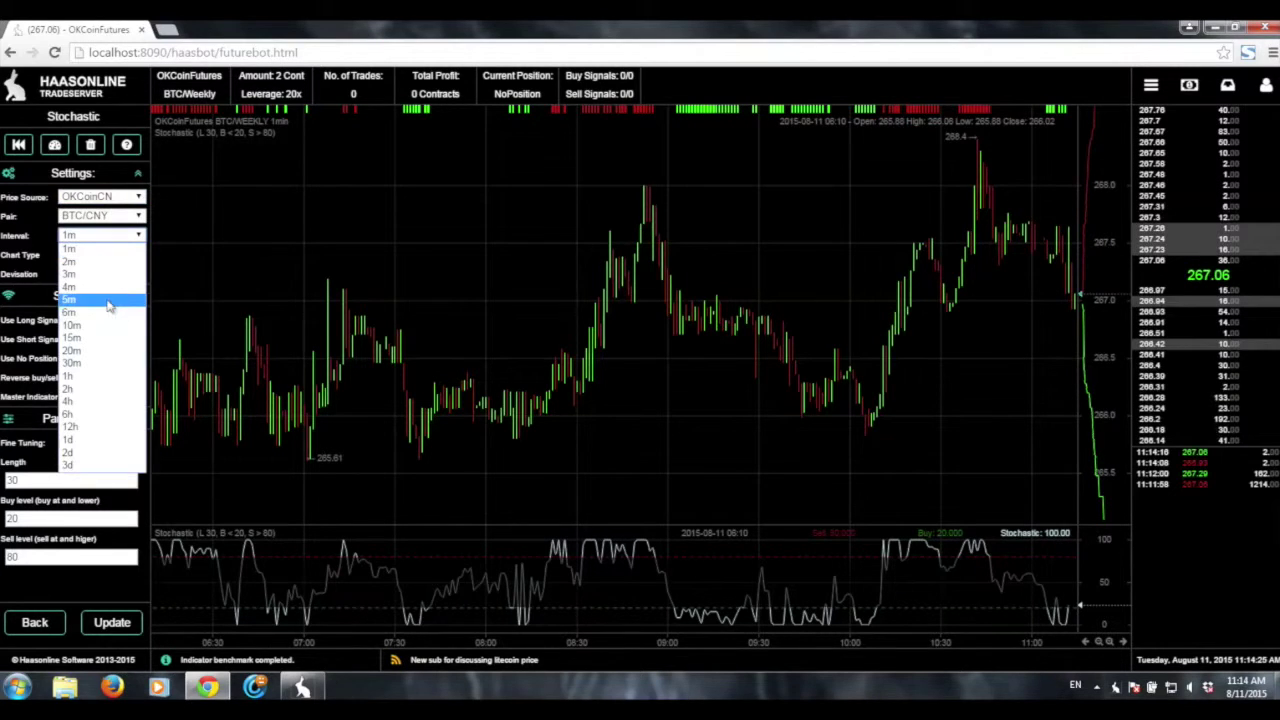
{"action": "left_click", "coordinate": [110, 300]}
{"action": "left_click", "coordinate": [112, 622]}
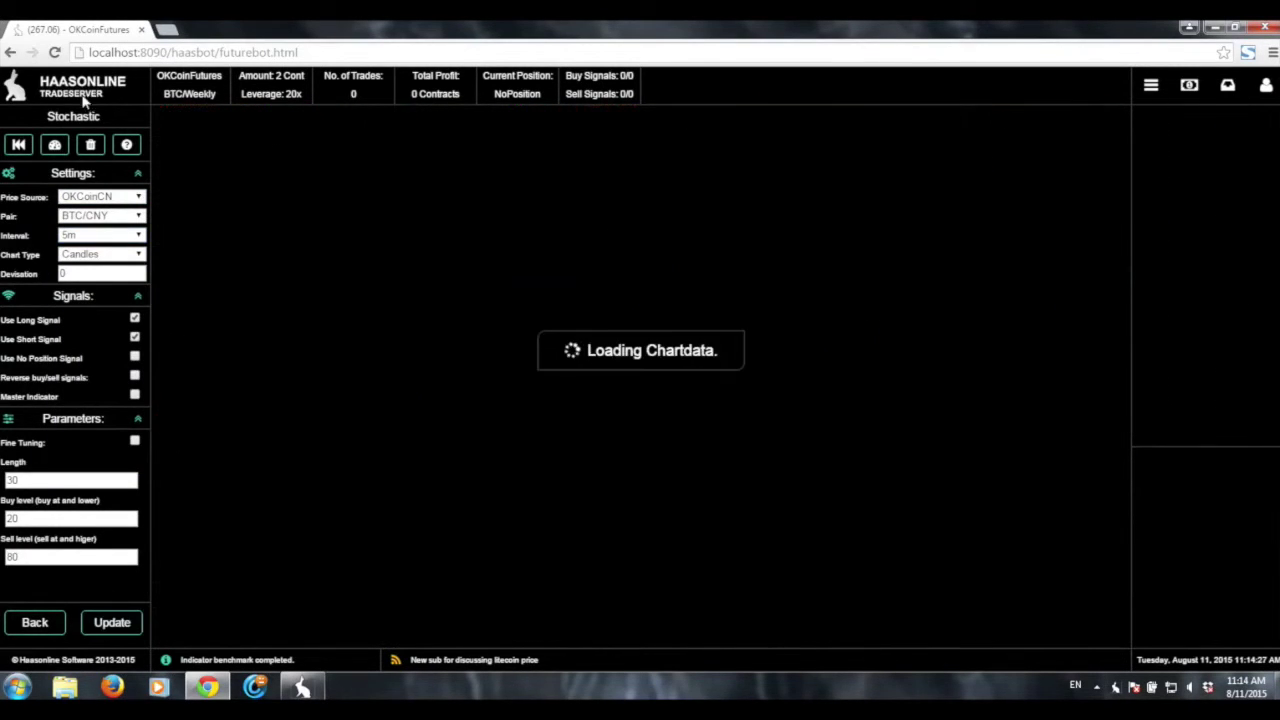
{"action": "left_click", "coordinate": [18, 145]}
{"action": "left_click", "coordinate": [702, 360]}
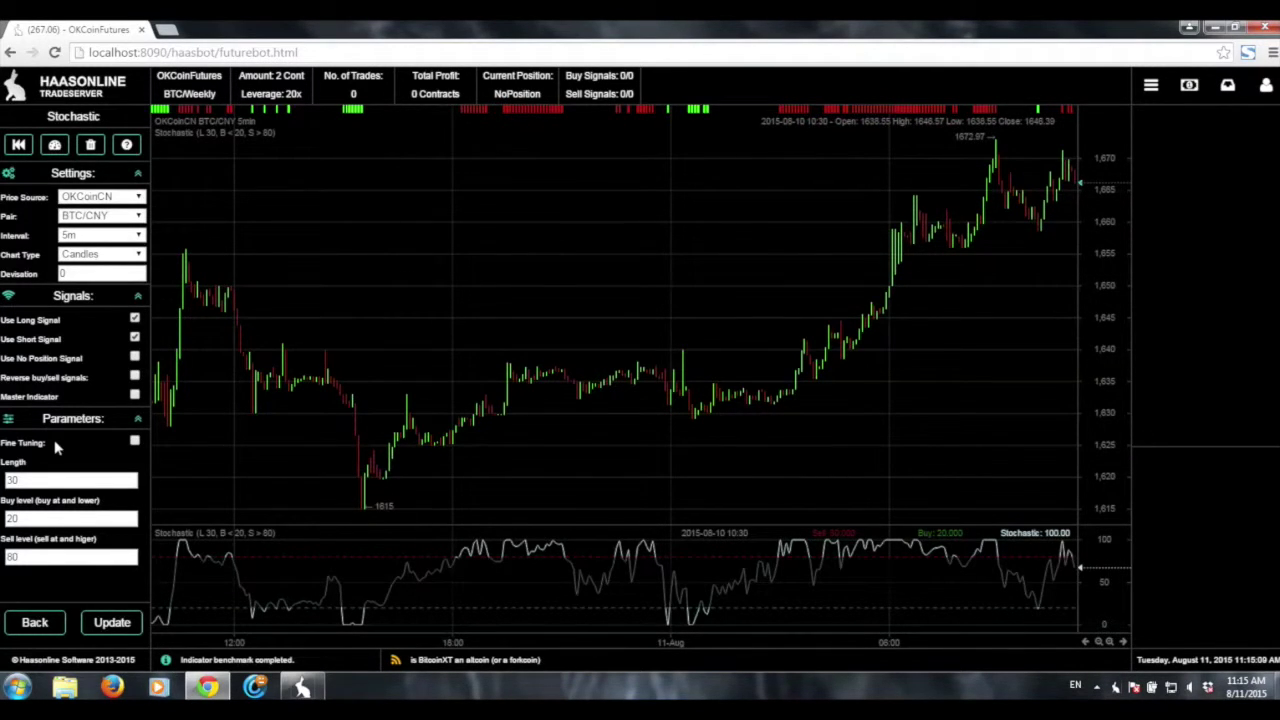
Update the Stochastic indicator, recheck its settings, and go back to the bot panel.
{"action": "left_click", "coordinate": [116, 626]}
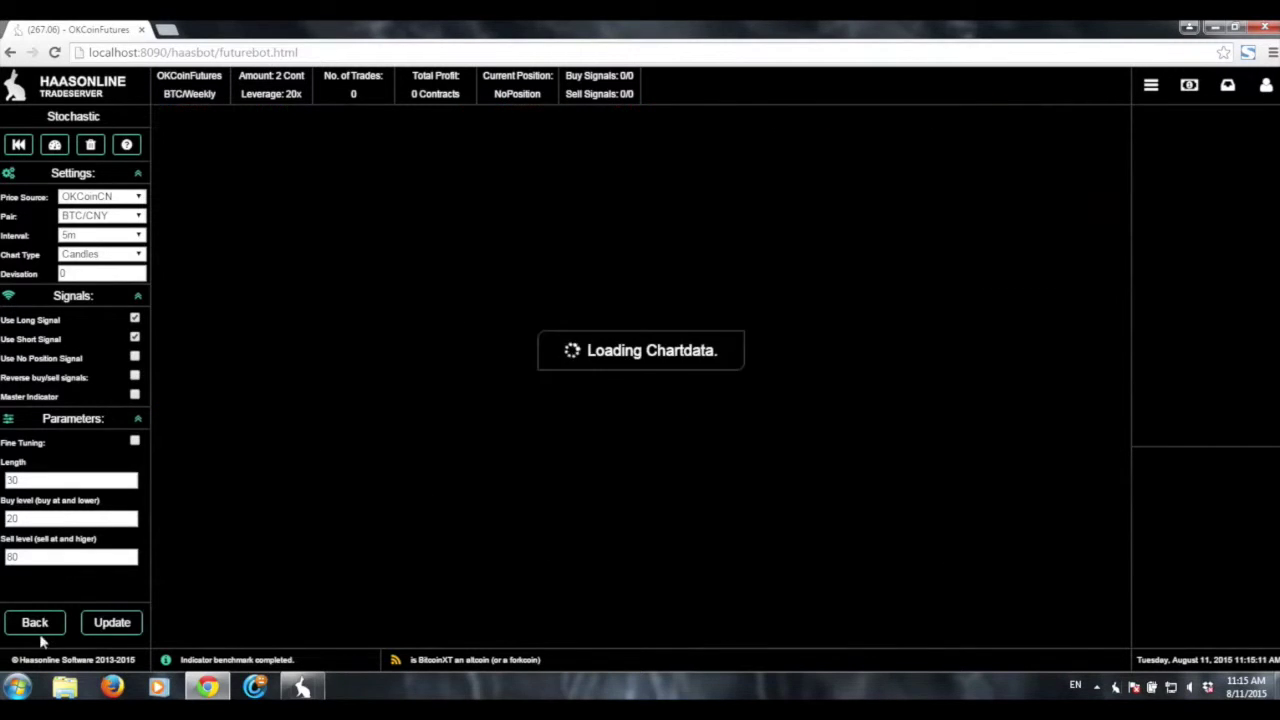
{"action": "left_click", "coordinate": [36, 628]}
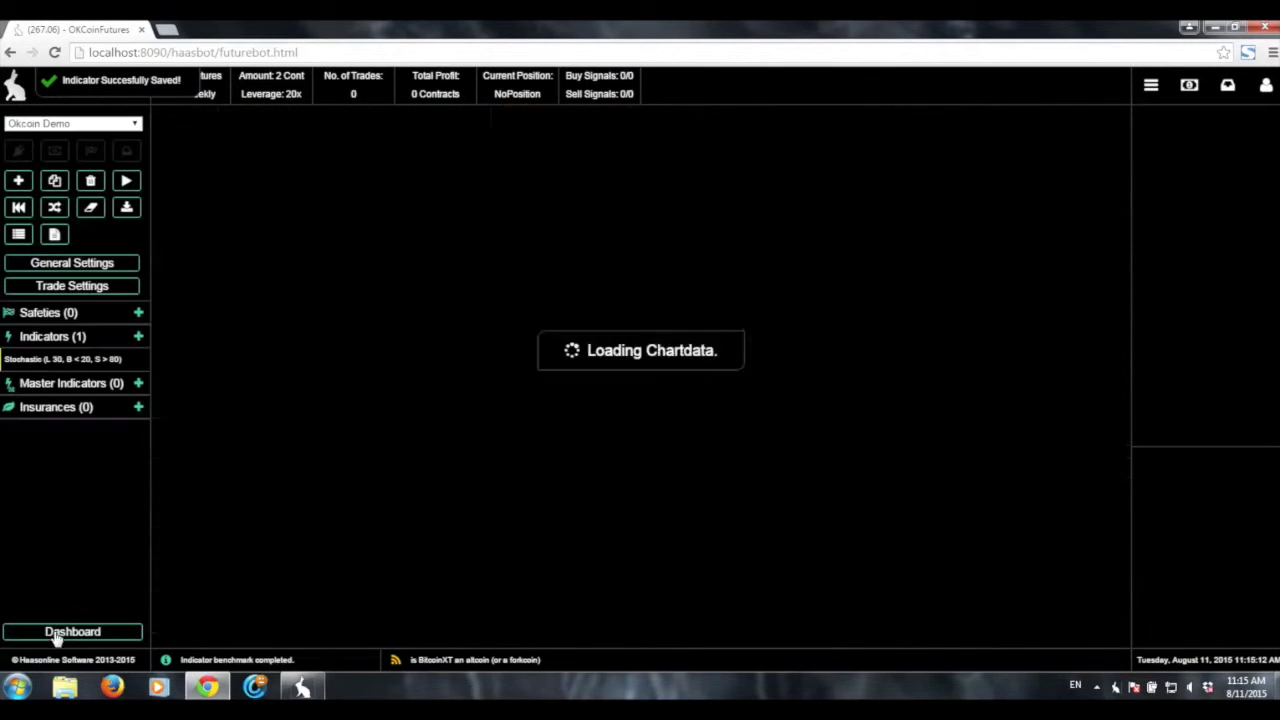
{"action": "left_click", "coordinate": [96, 364]}
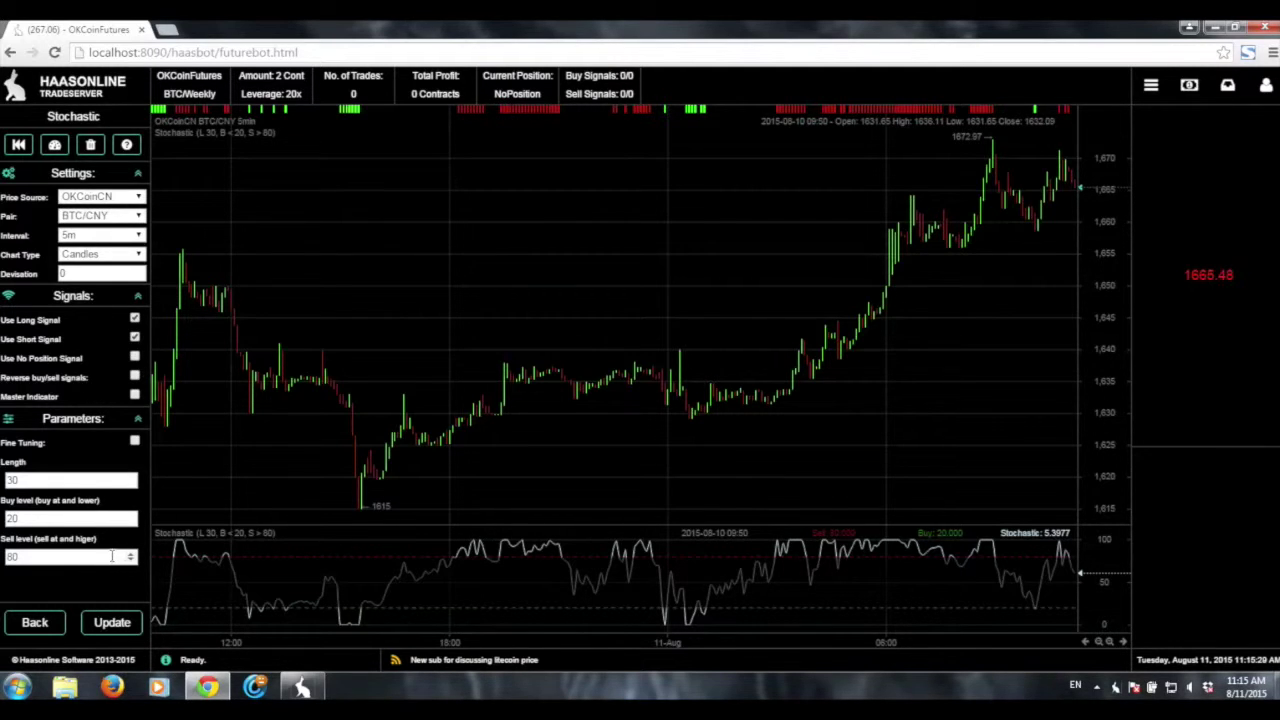
{"action": "left_click", "coordinate": [35, 622]}
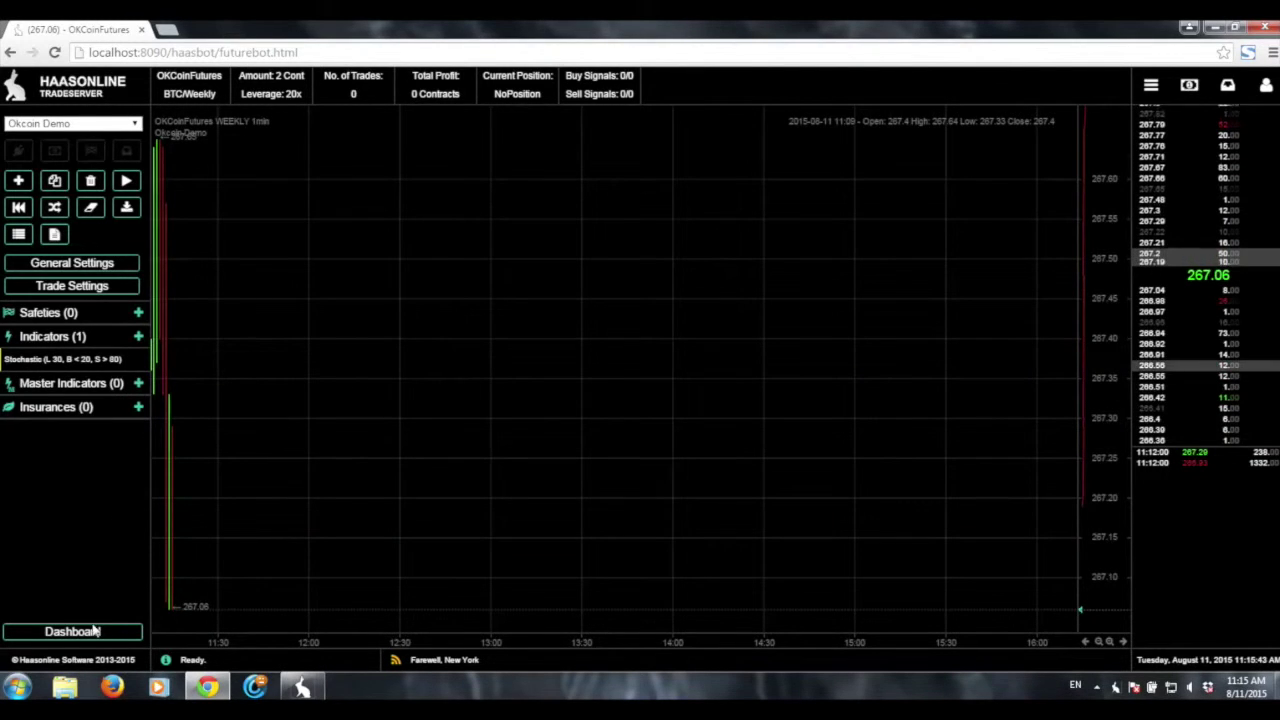
Activate the Okcoin Demo futures bot, confirming with Yes, and view it on the Dashboard.
{"action": "left_click", "coordinate": [126, 180]}
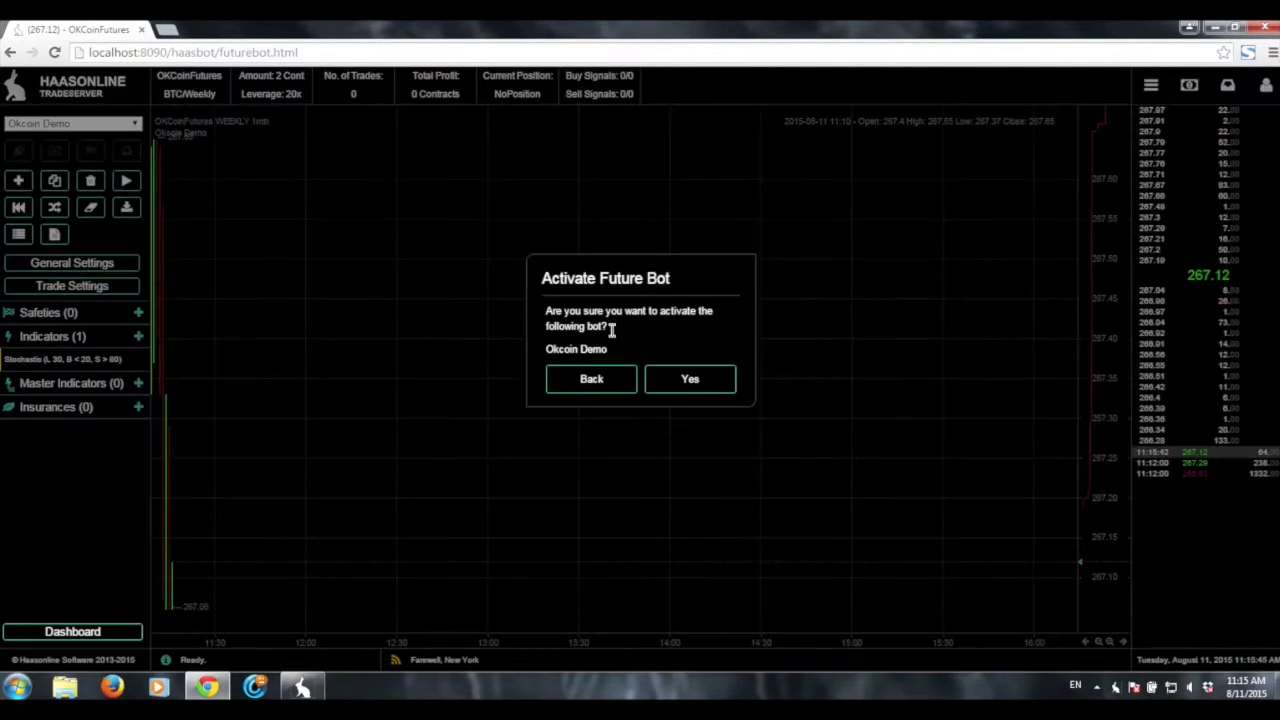
{"action": "left_click", "coordinate": [689, 377]}
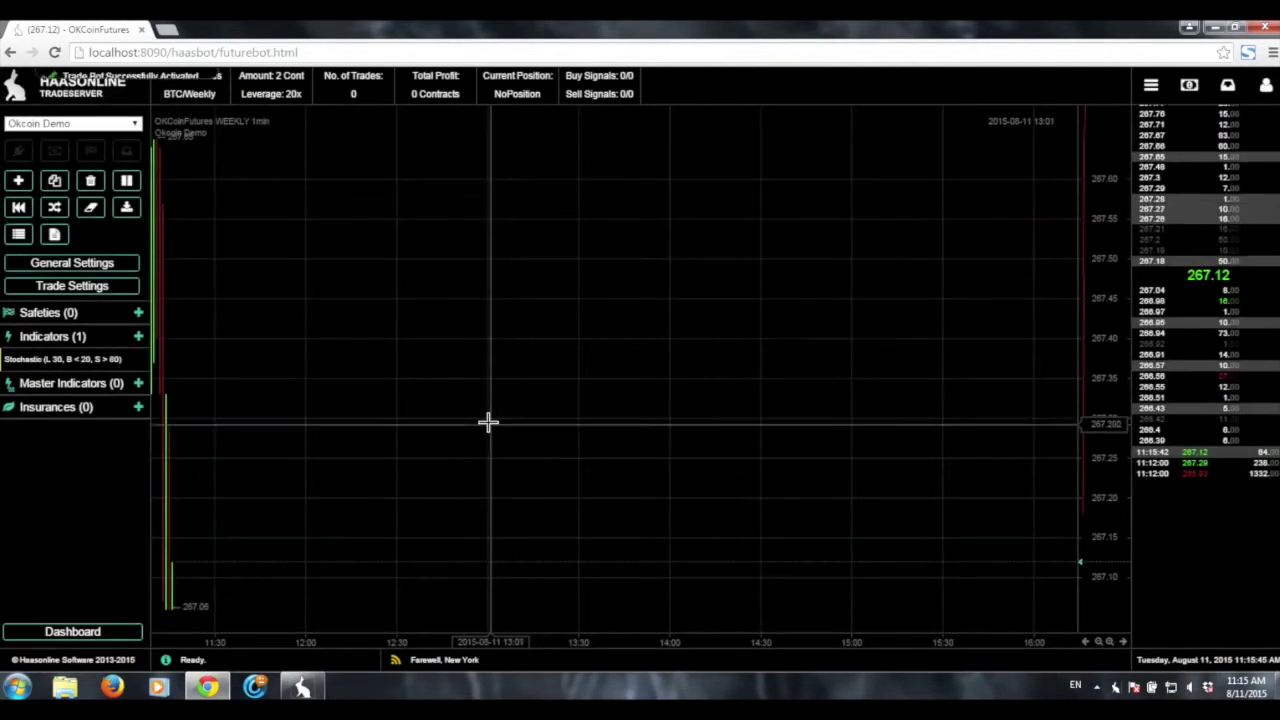
{"action": "left_click", "coordinate": [108, 632]}
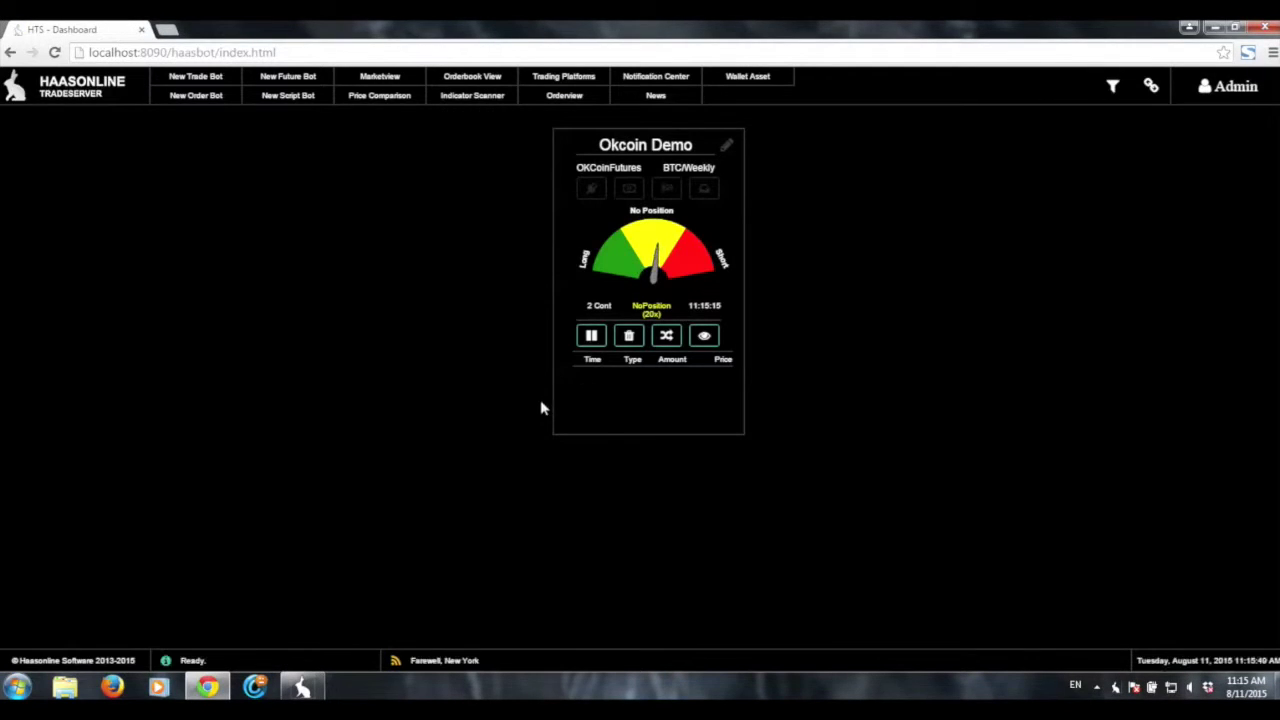